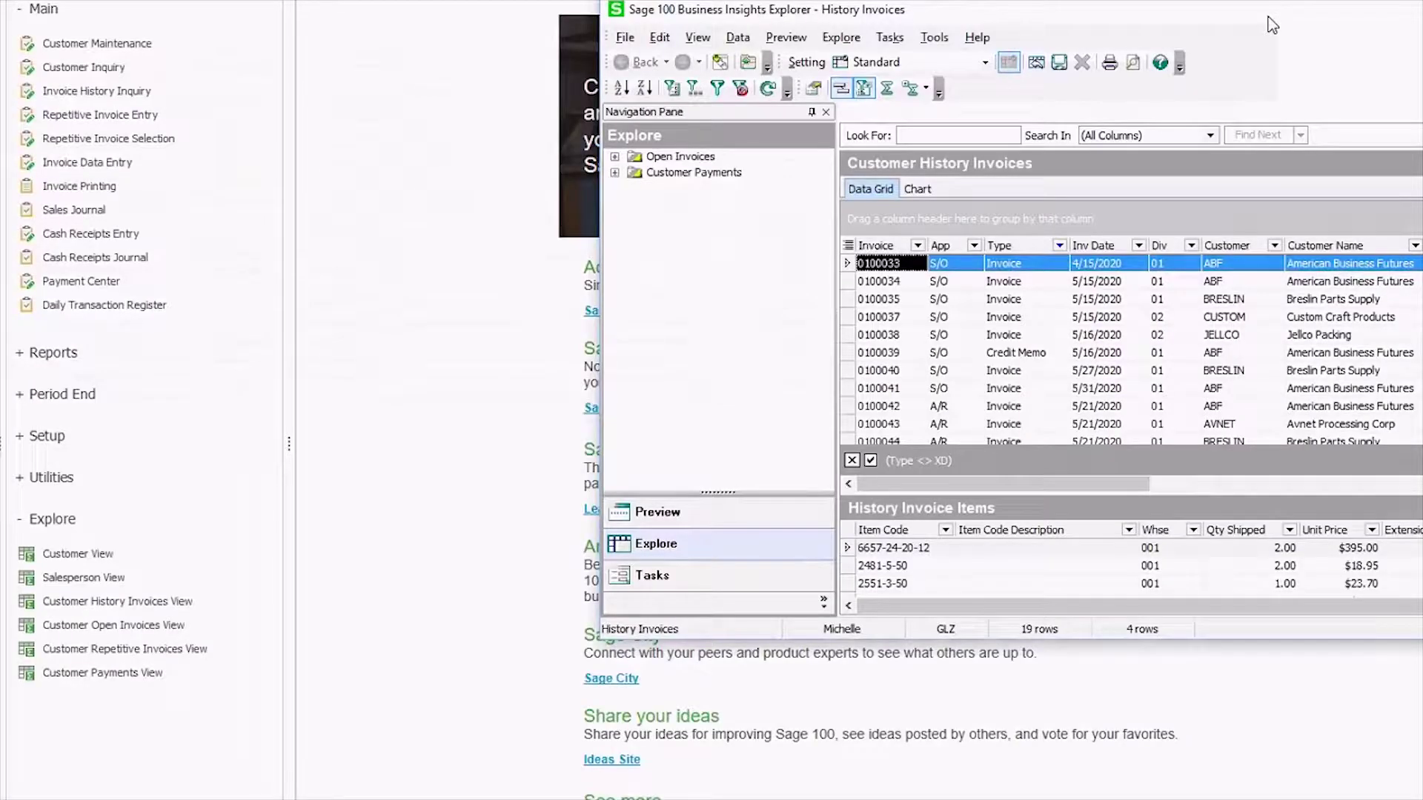
Step: Maximize the History Invoices window and remove the App, Type, Div, Customer, Salesperson, Terms, Tax Schedule, Customer PO and Comment columns
left_click_drag(1268, 17, 1004, 34)
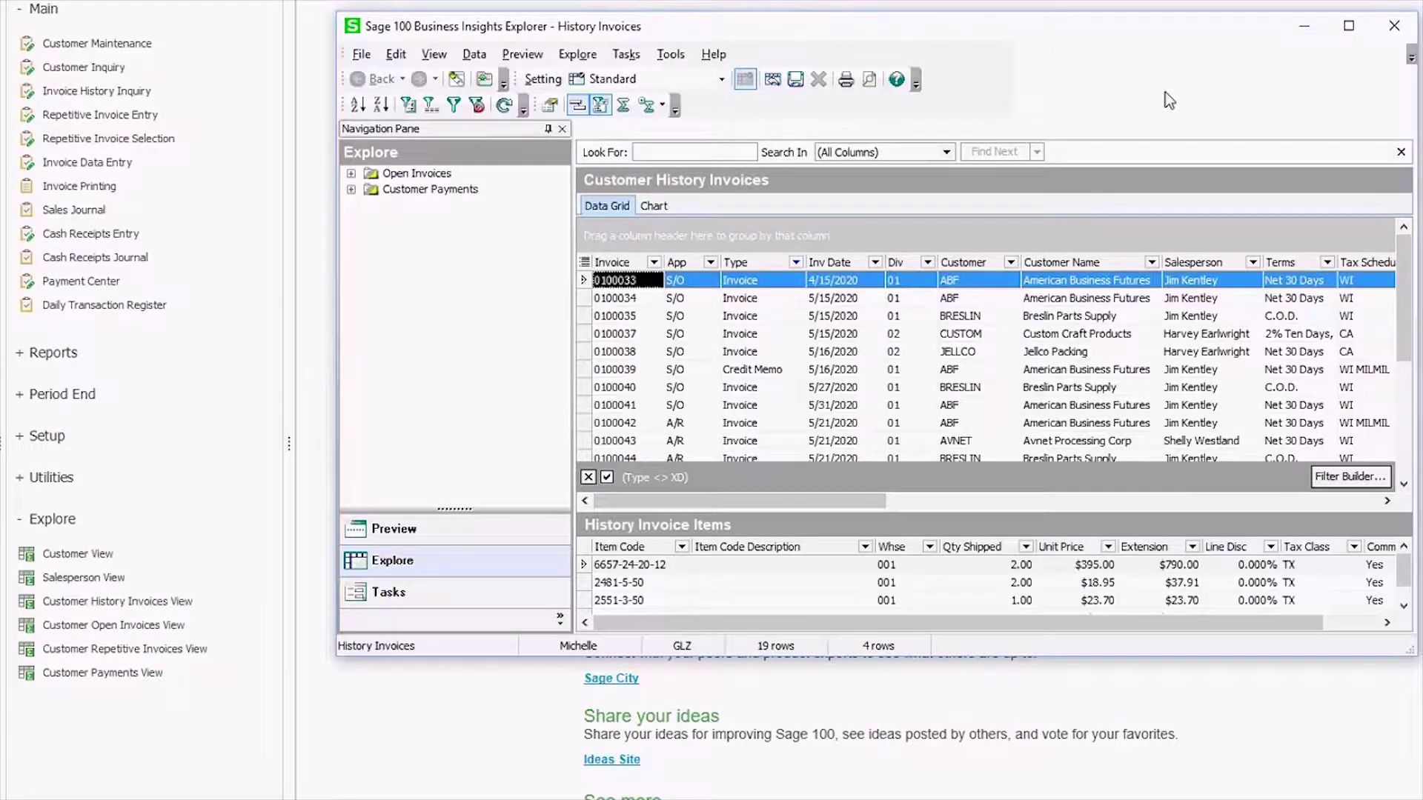
left_click(1349, 26)
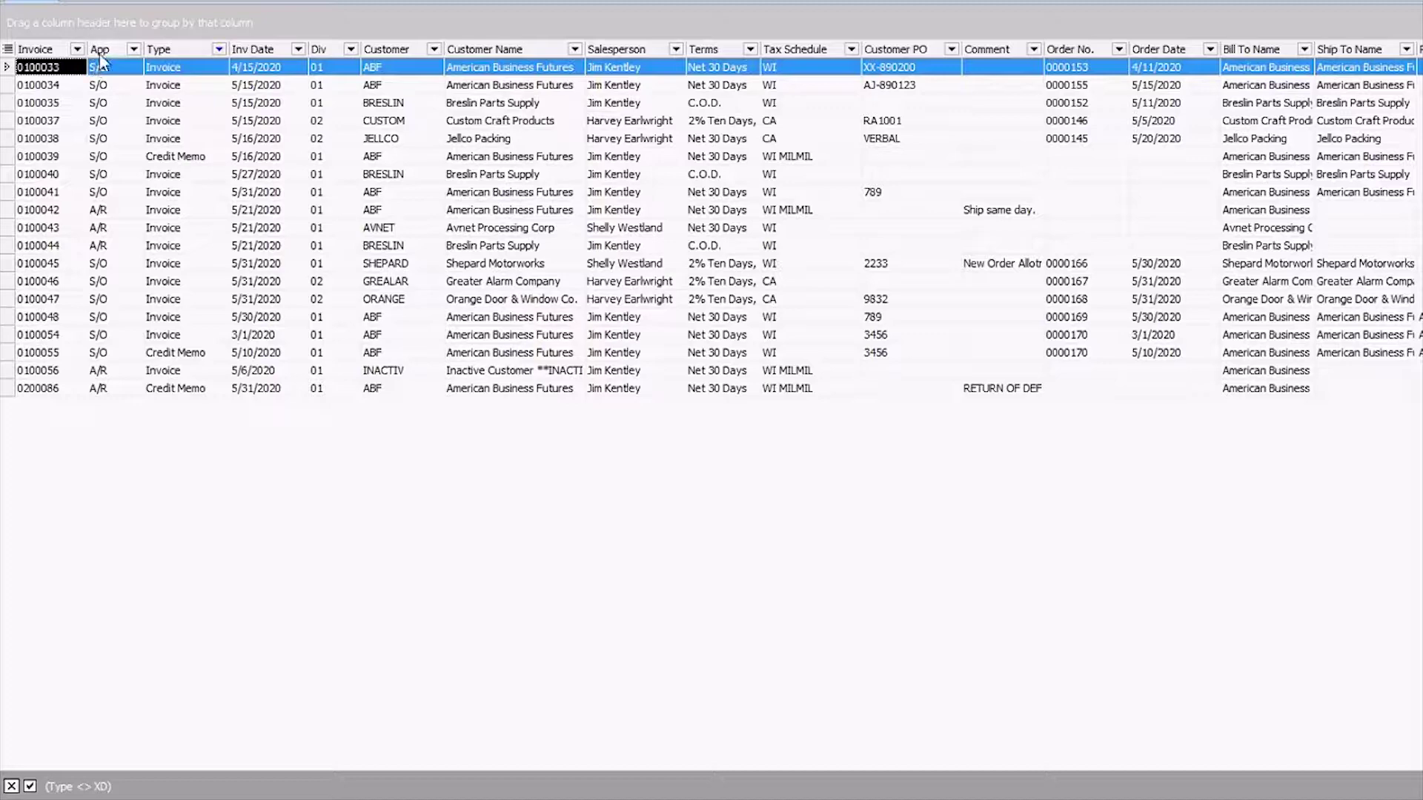
left_click_drag(98, 51, 186, 82)
left_click_drag(196, 50, 200, 82)
left_click_drag(348, 50, 355, 81)
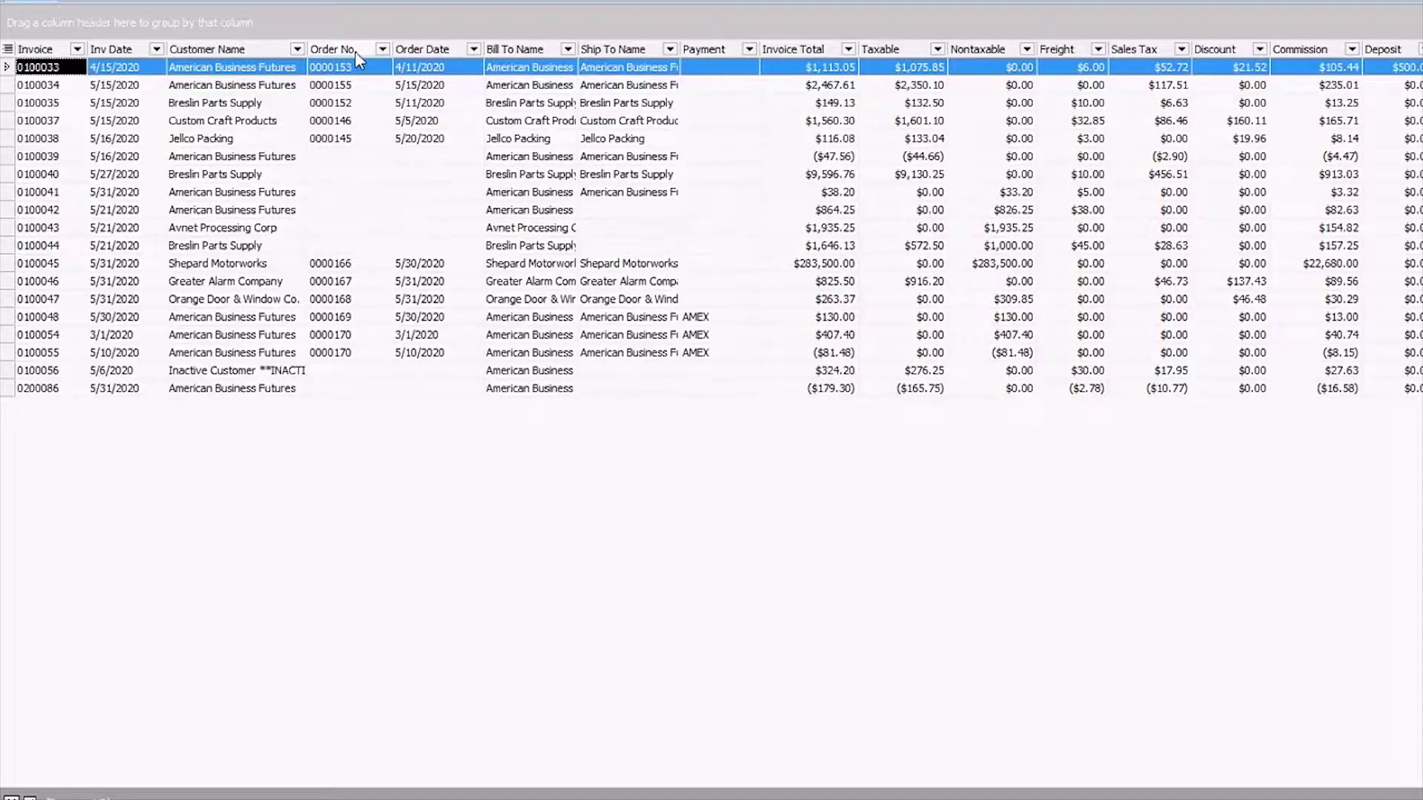
Step: Remove the Order Date, Ship To Name, Payment and Commission columns from the invoice grid
left_click_drag(412, 51, 412, 74)
left_click_drag(524, 45, 527, 82)
left_click_drag(540, 48, 534, 89)
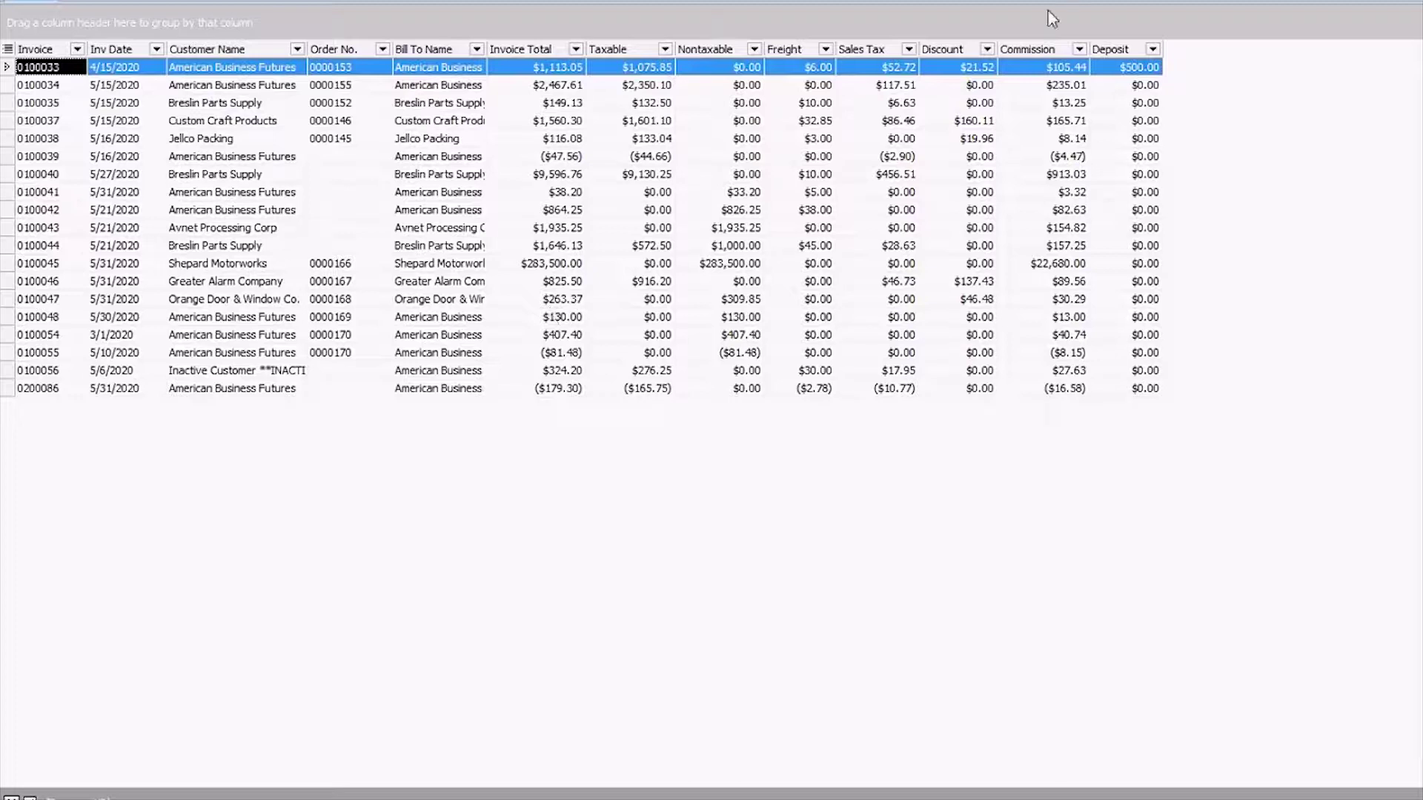
left_click_drag(1050, 51, 1052, 89)
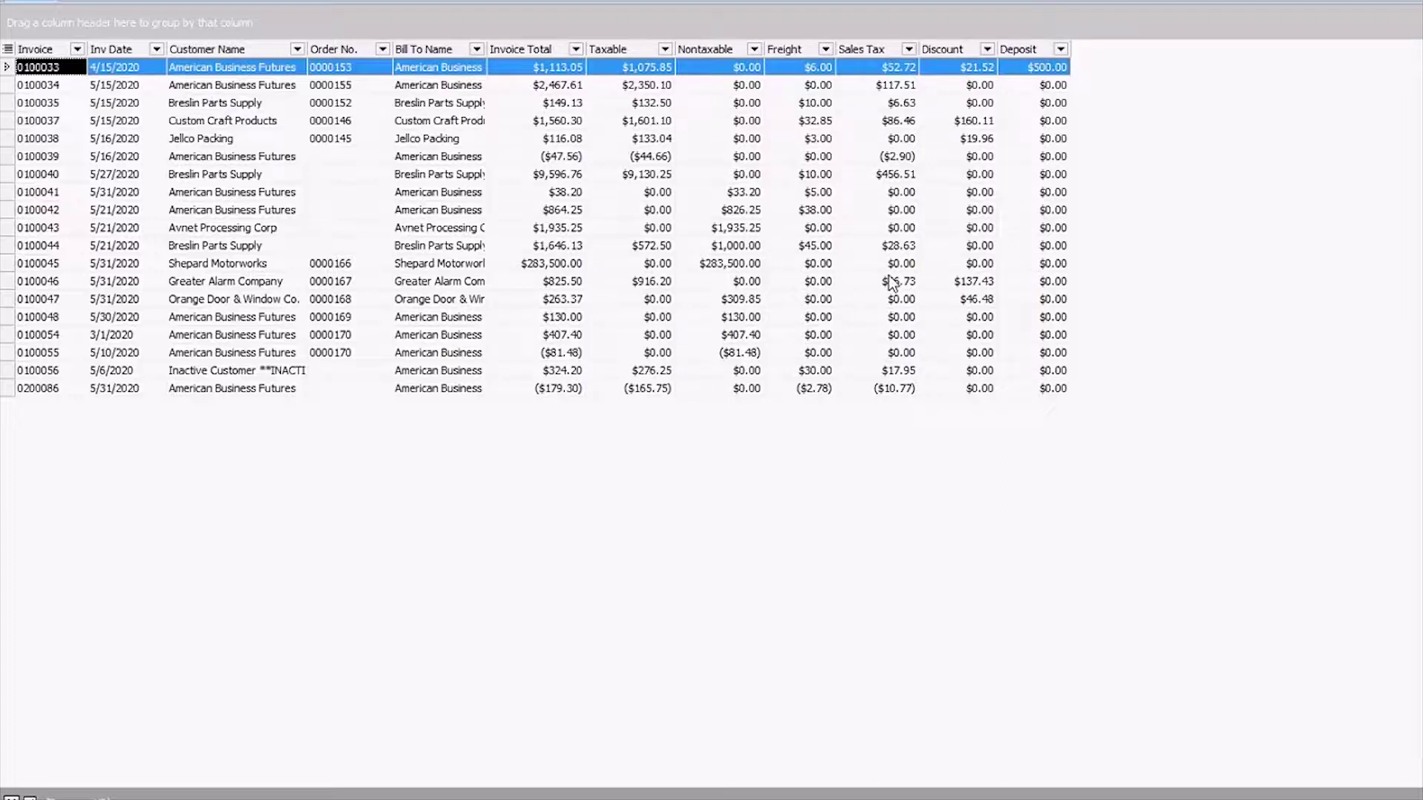
Step: Start a new calculated field in the column settings and name it Subtotal
right_click(714, 47)
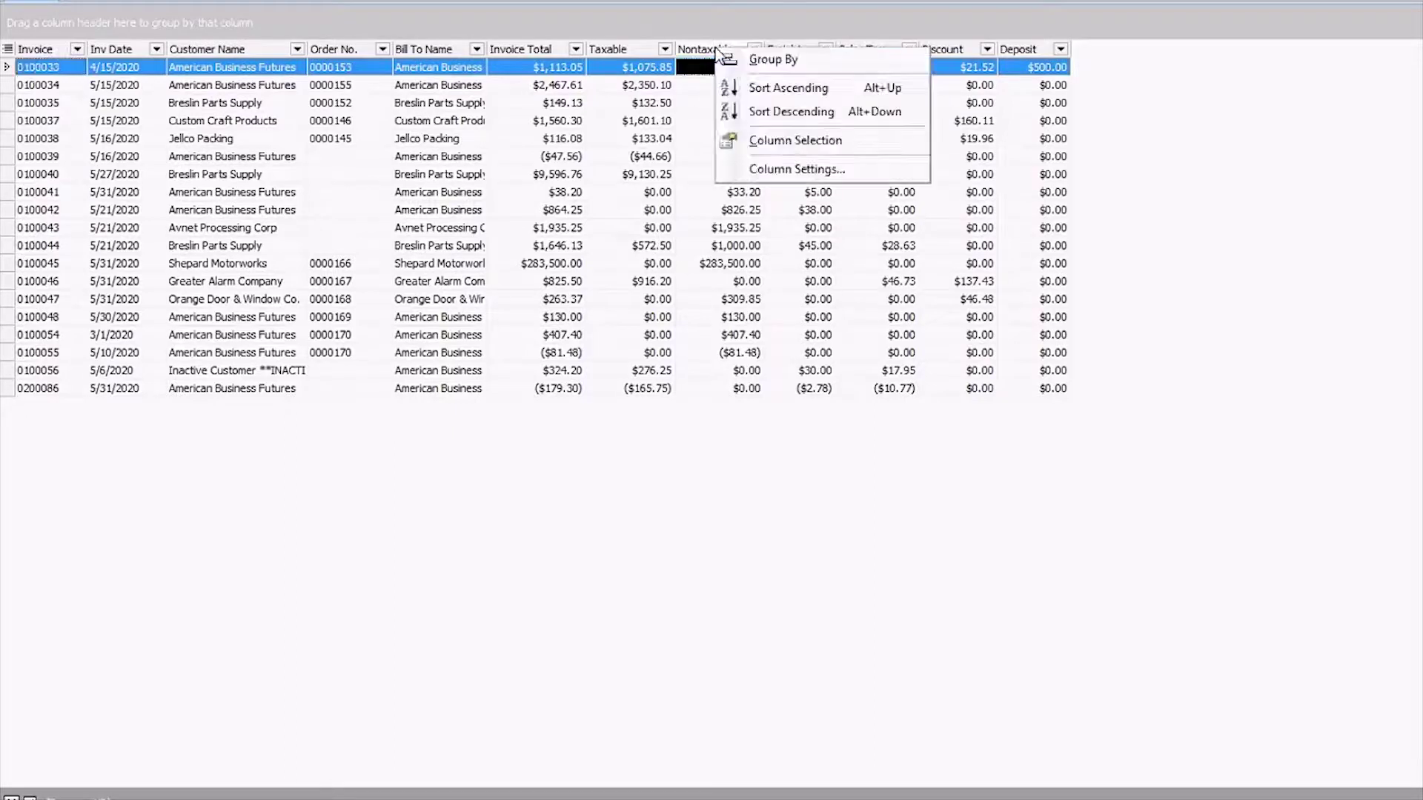
left_click(781, 172)
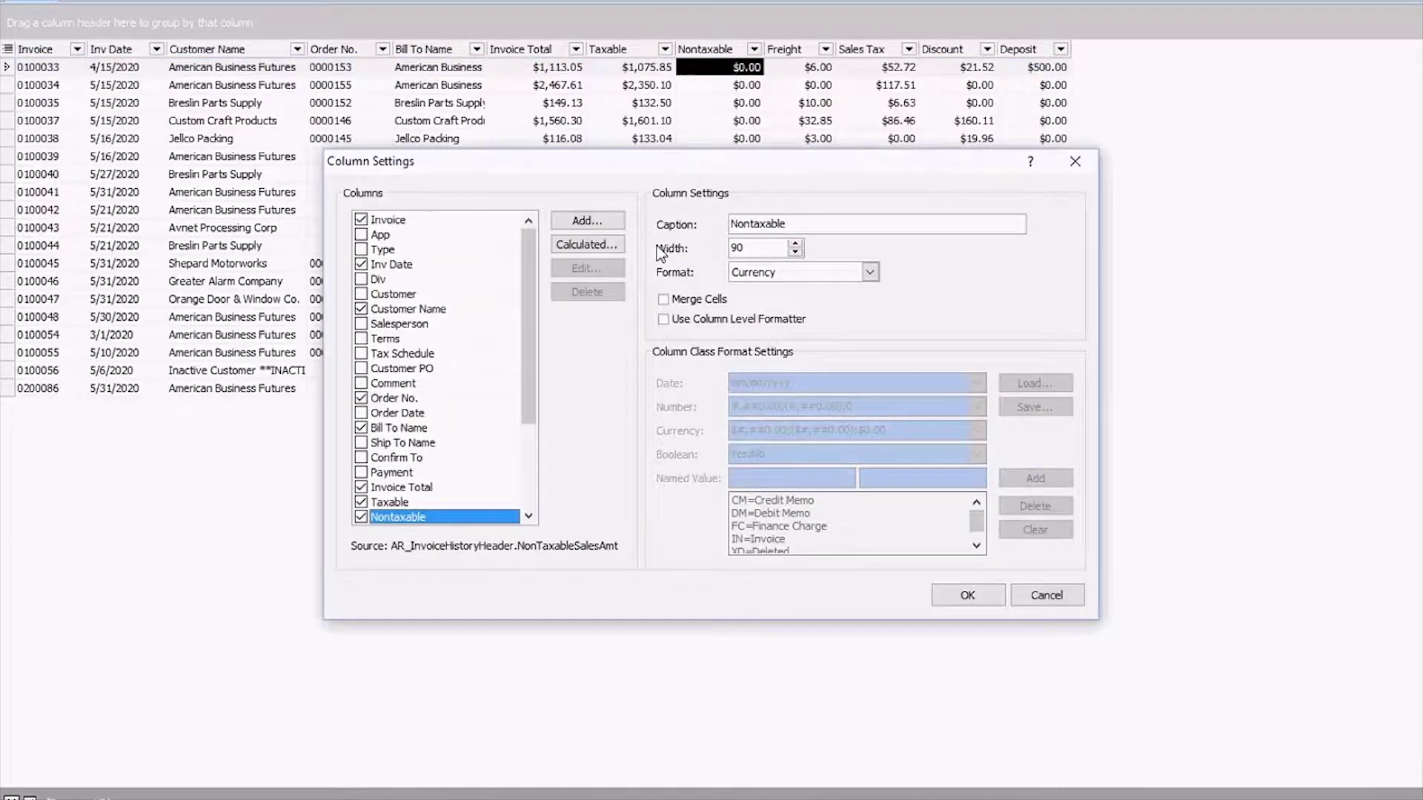
left_click(603, 246)
type("Sub")
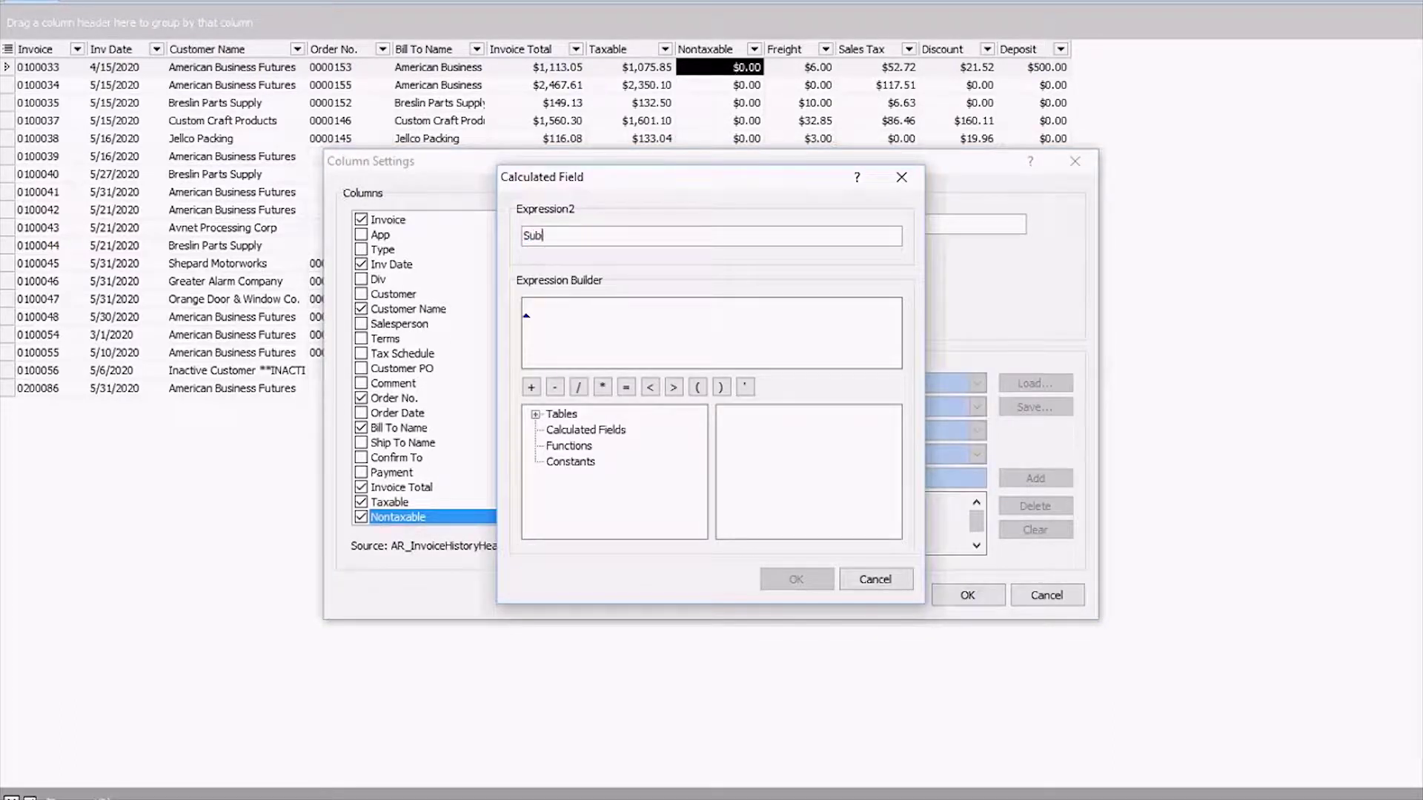
type("total")
Step: Insert the NonTaxableSalesAmt field from the AR_InvoiceHistoryHeader table into the Subtotal expression
left_click(567, 414)
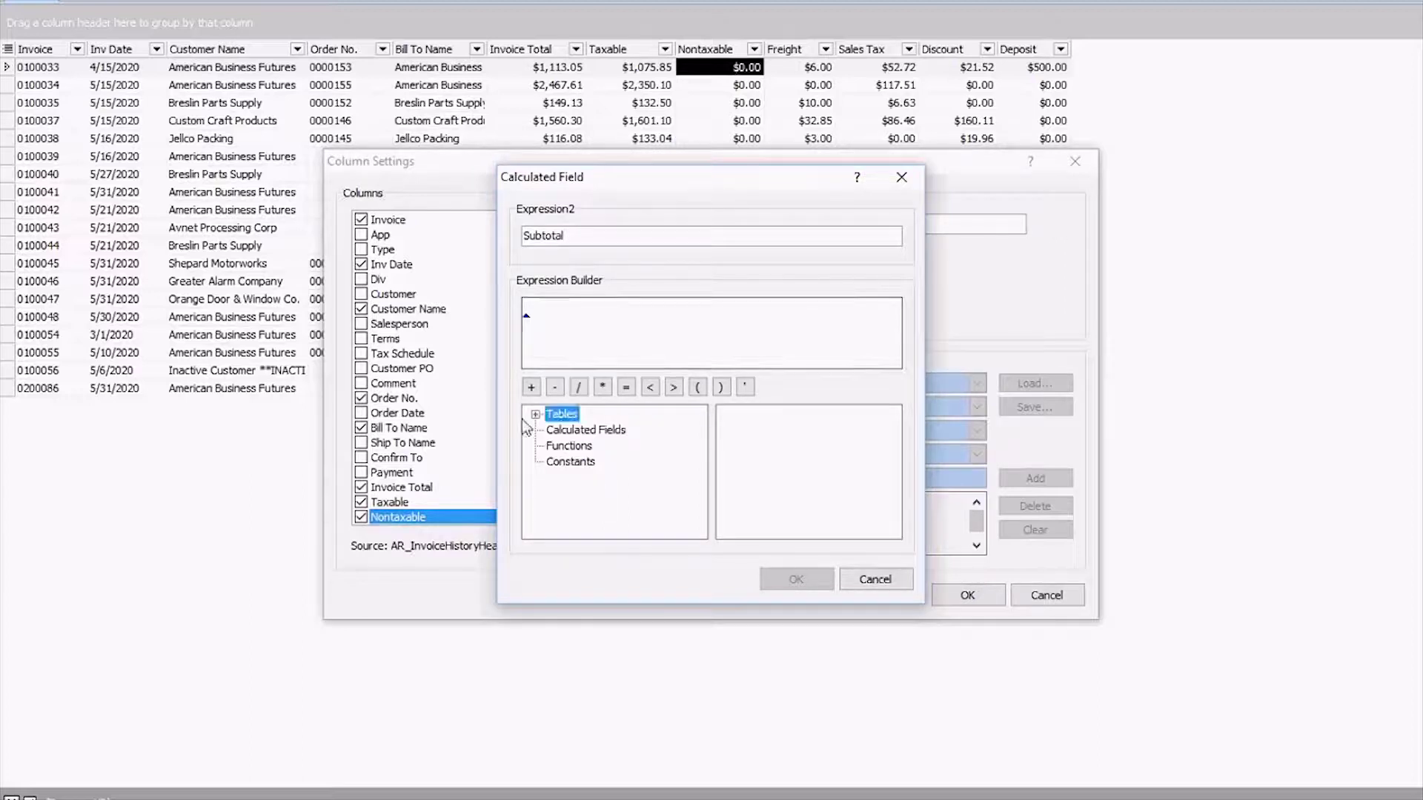
left_click(535, 414)
left_click(602, 434)
left_click(751, 464)
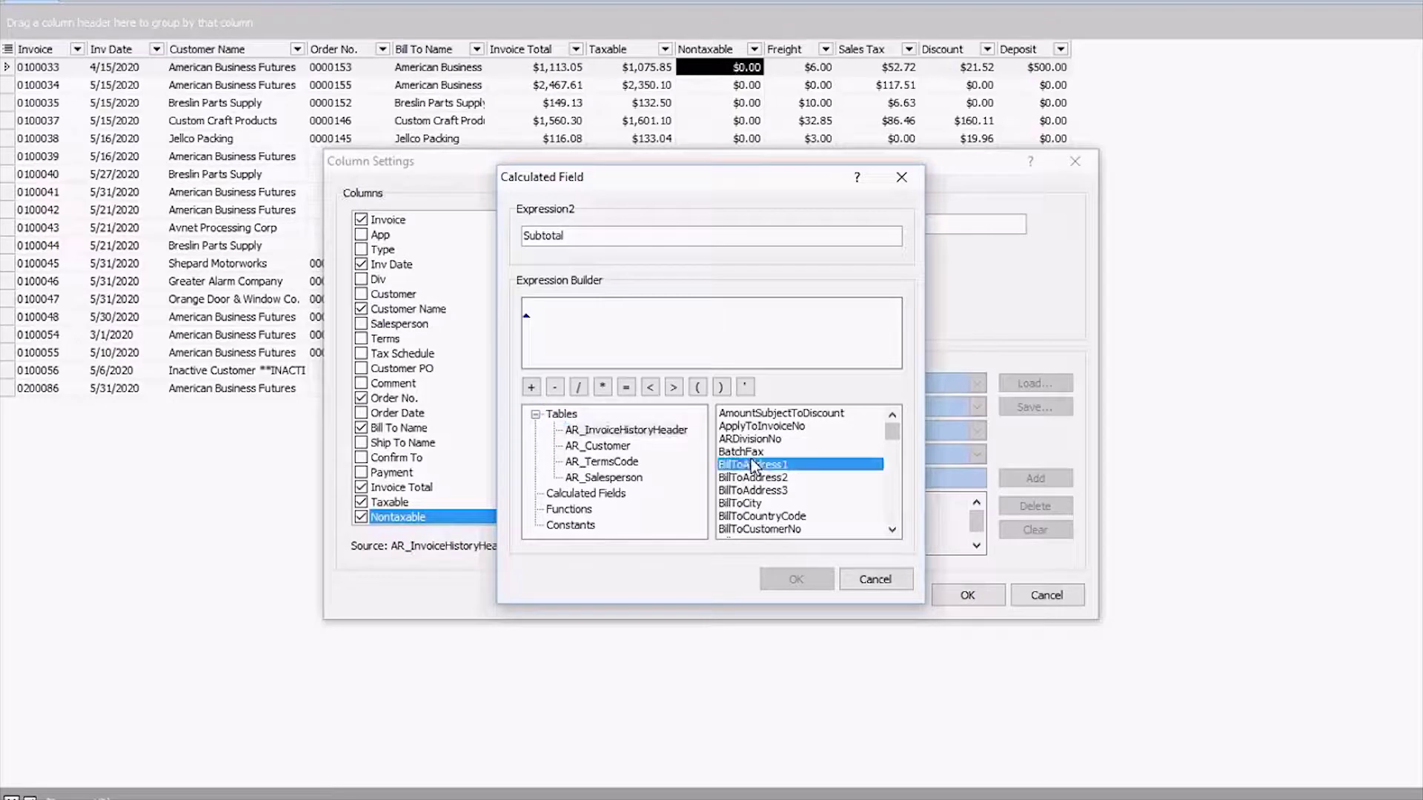
key("n")
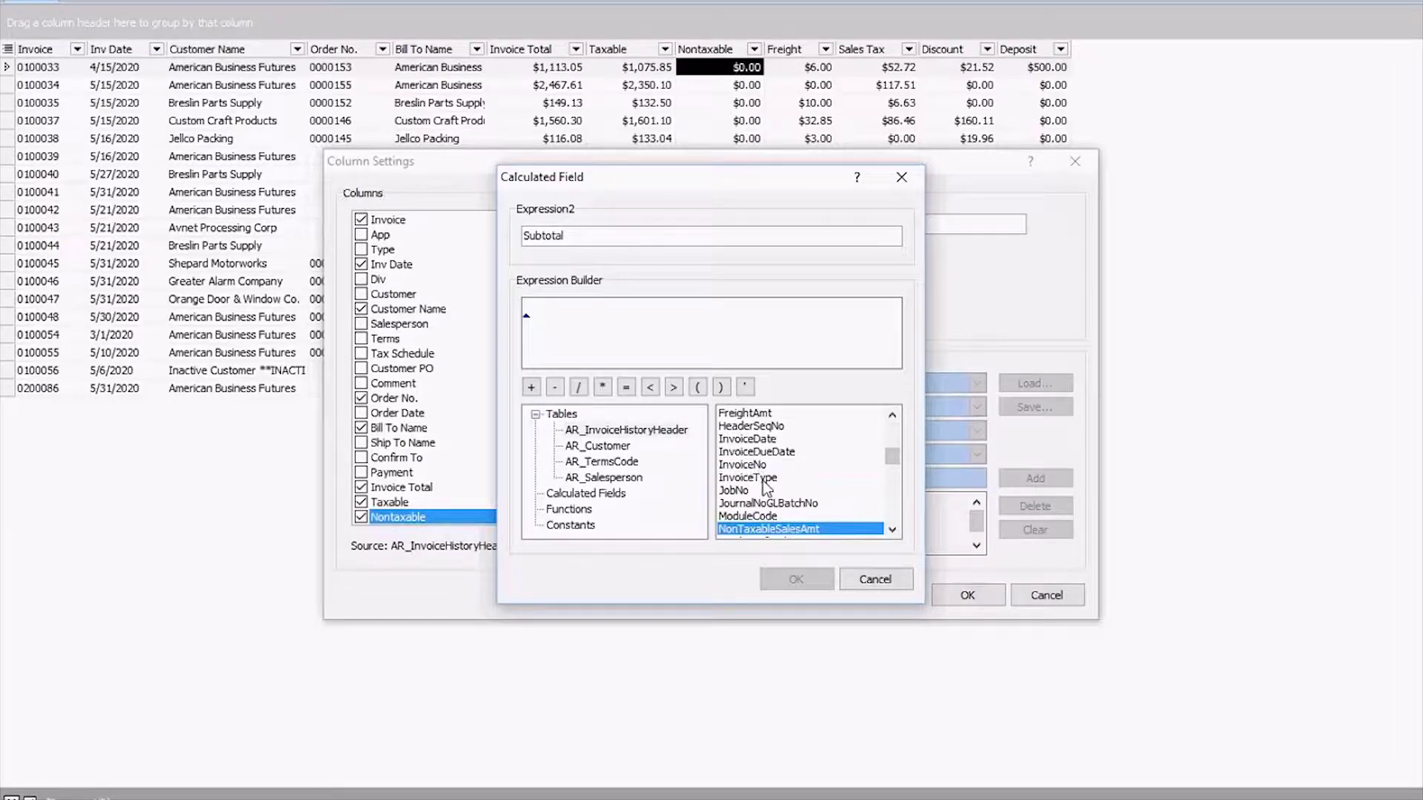
double_click(800, 529)
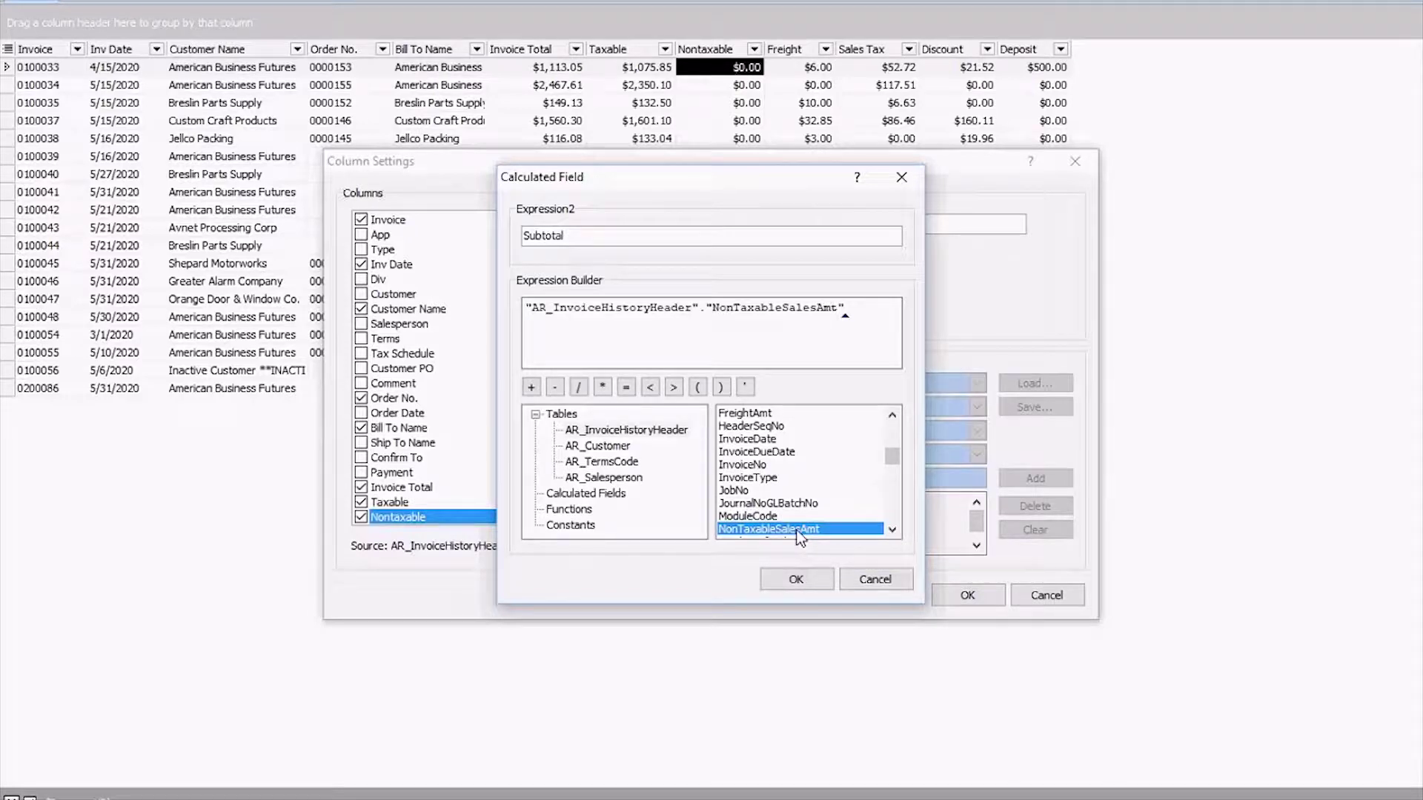
Step: Add TaxableSalesAmt to the Subtotal expression with a plus operator, and apply the calculated field and column settings
left_click(531, 387)
key("t")
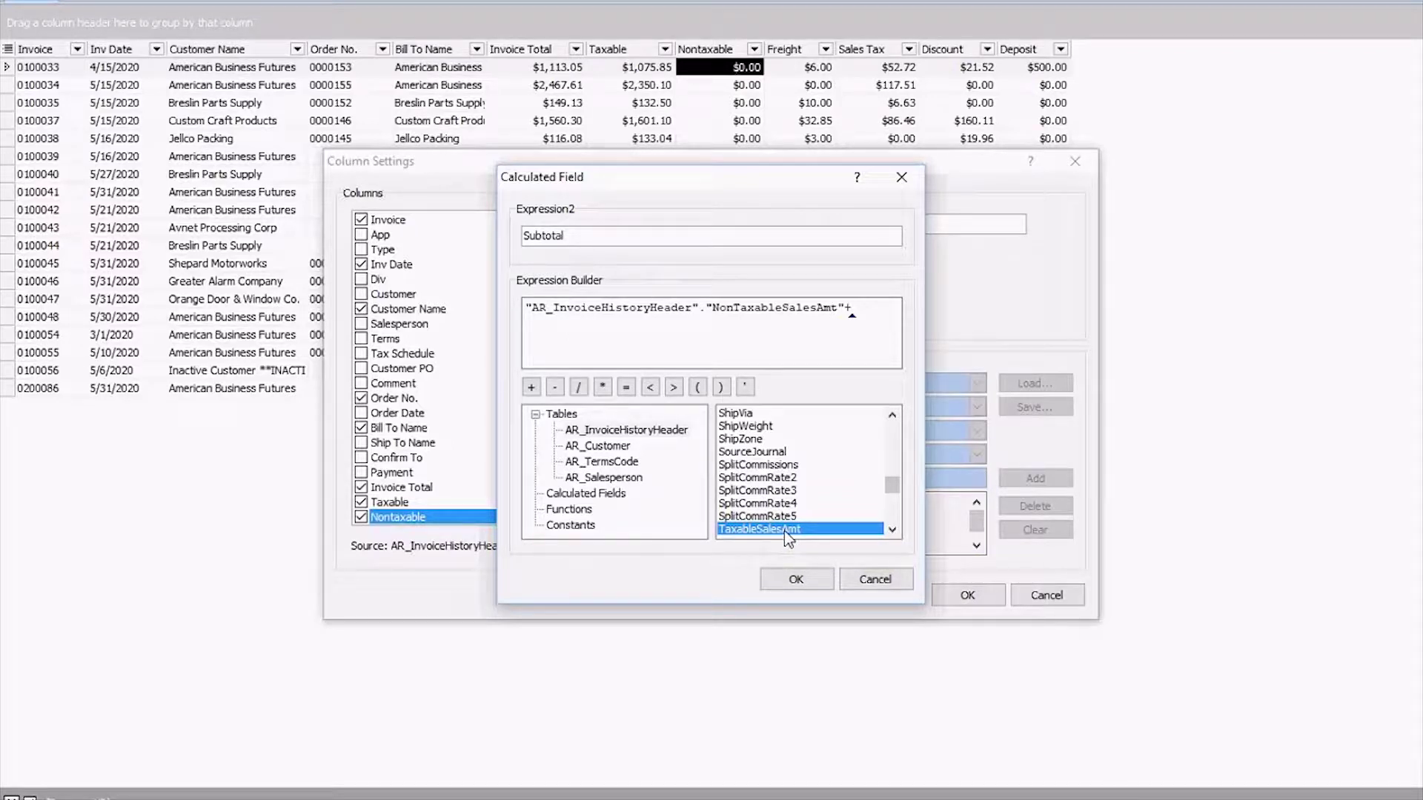
double_click(784, 531)
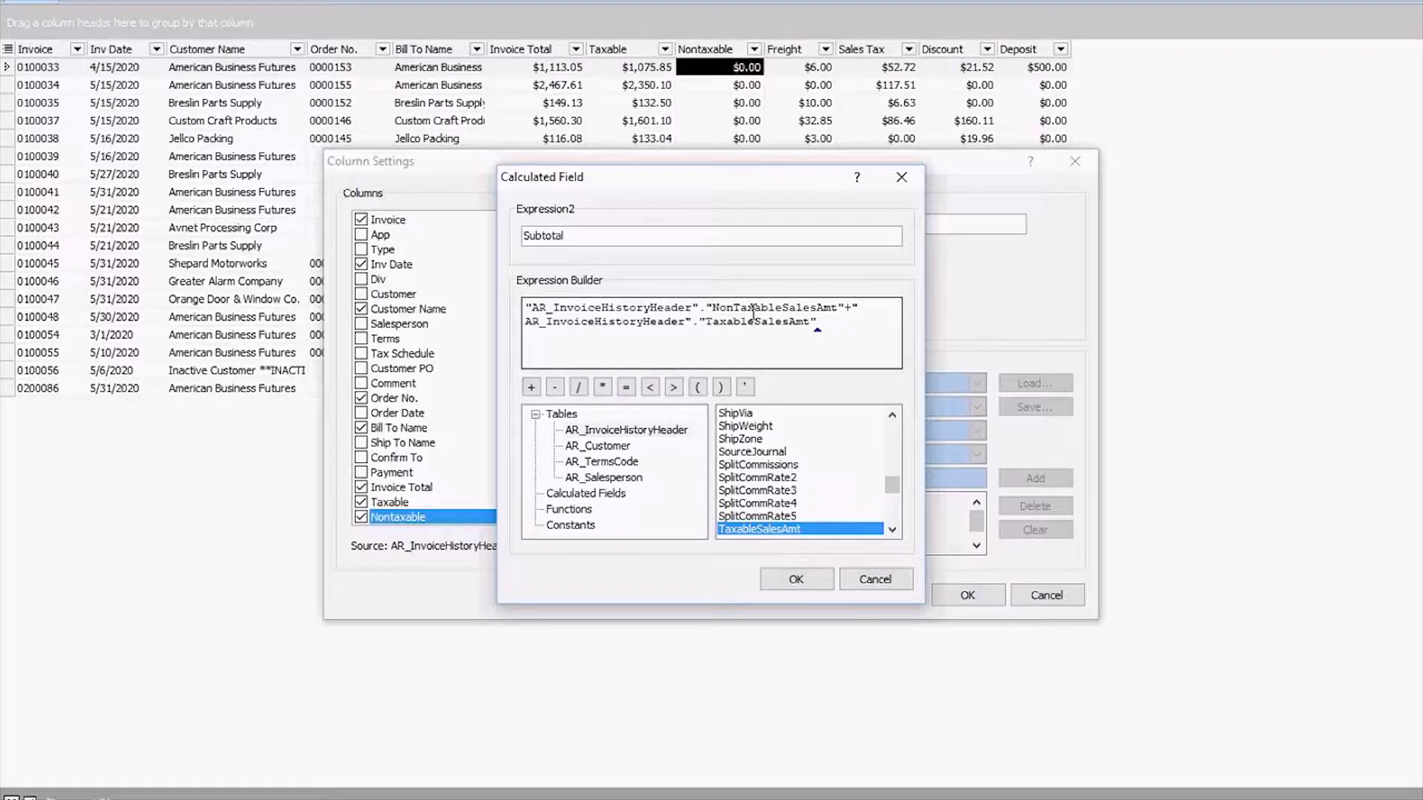
double_click(846, 306)
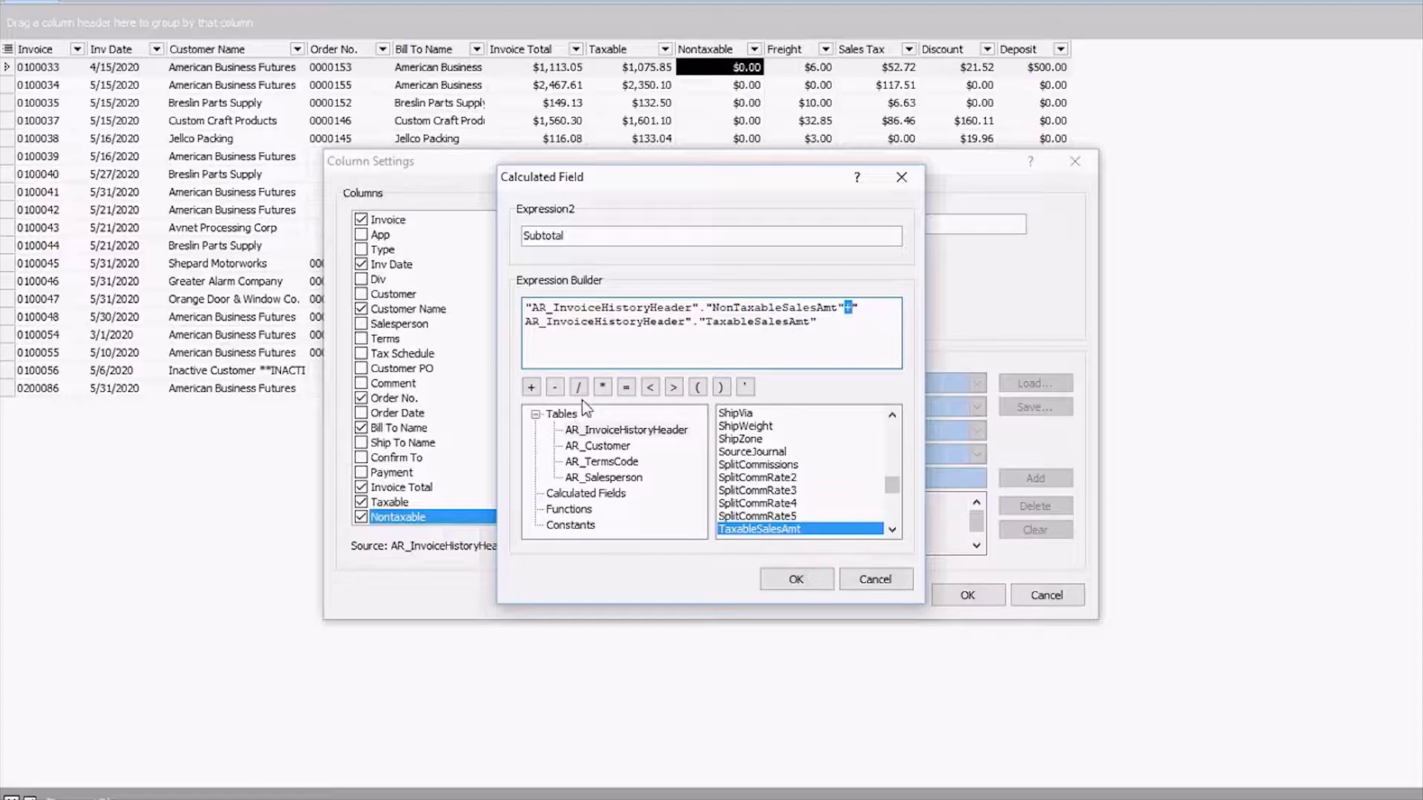
left_click(793, 580)
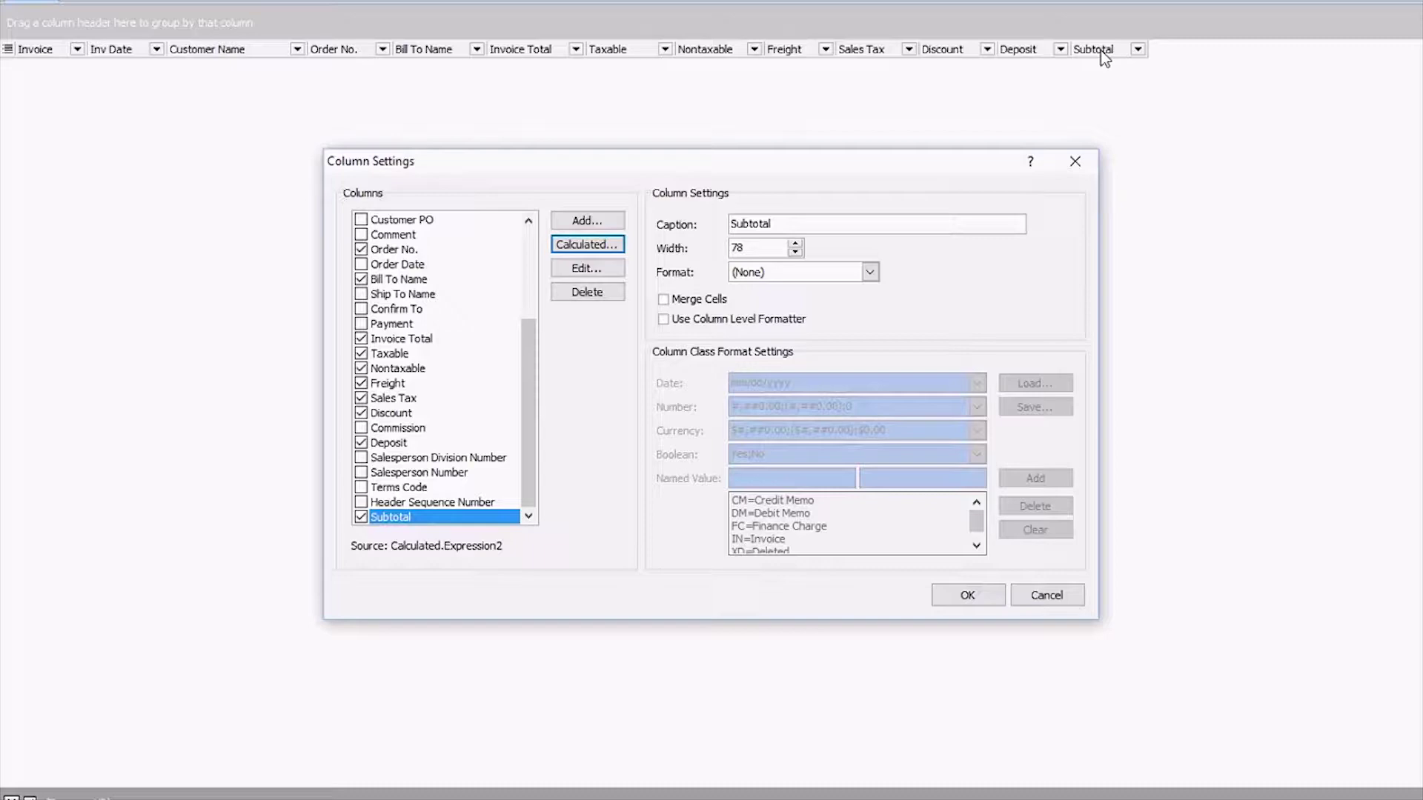
left_click(968, 596)
Step: Move the Subtotal column between Invoice Total and Taxable, and check its calculation on the 5/21/2020 Breslin Parts Supply invoice
left_click_drag(1091, 53, 591, 60)
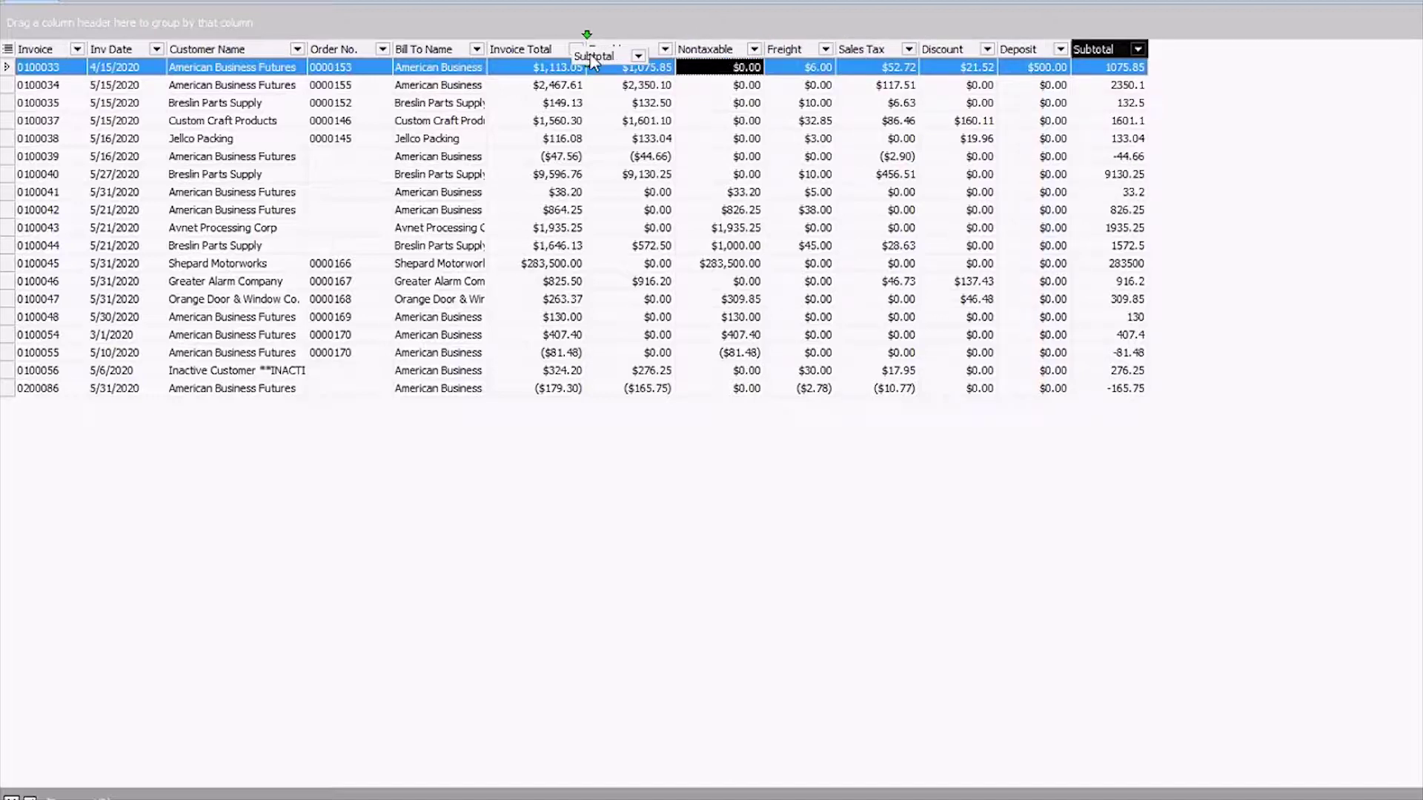
left_click_drag(590, 56, 592, 59)
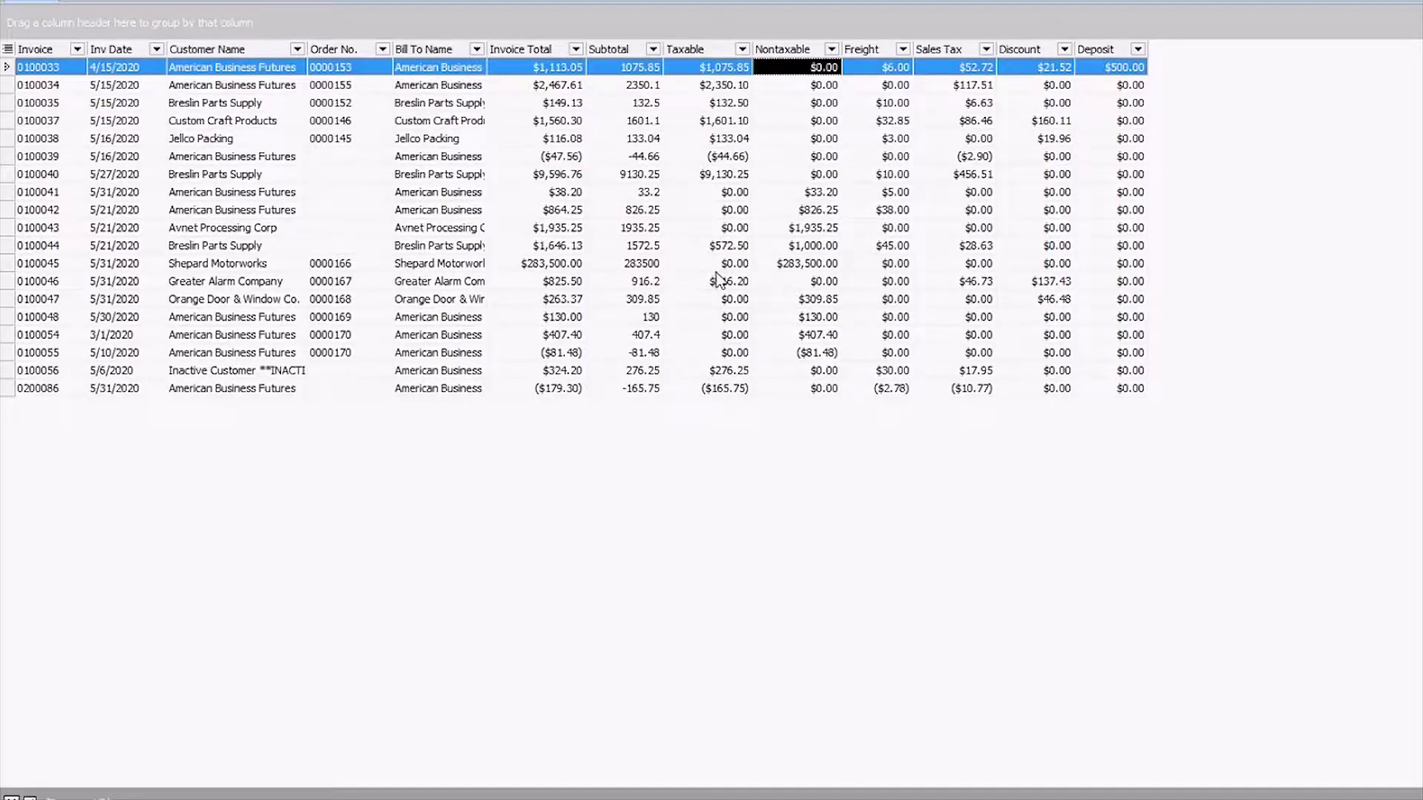
left_click(713, 245)
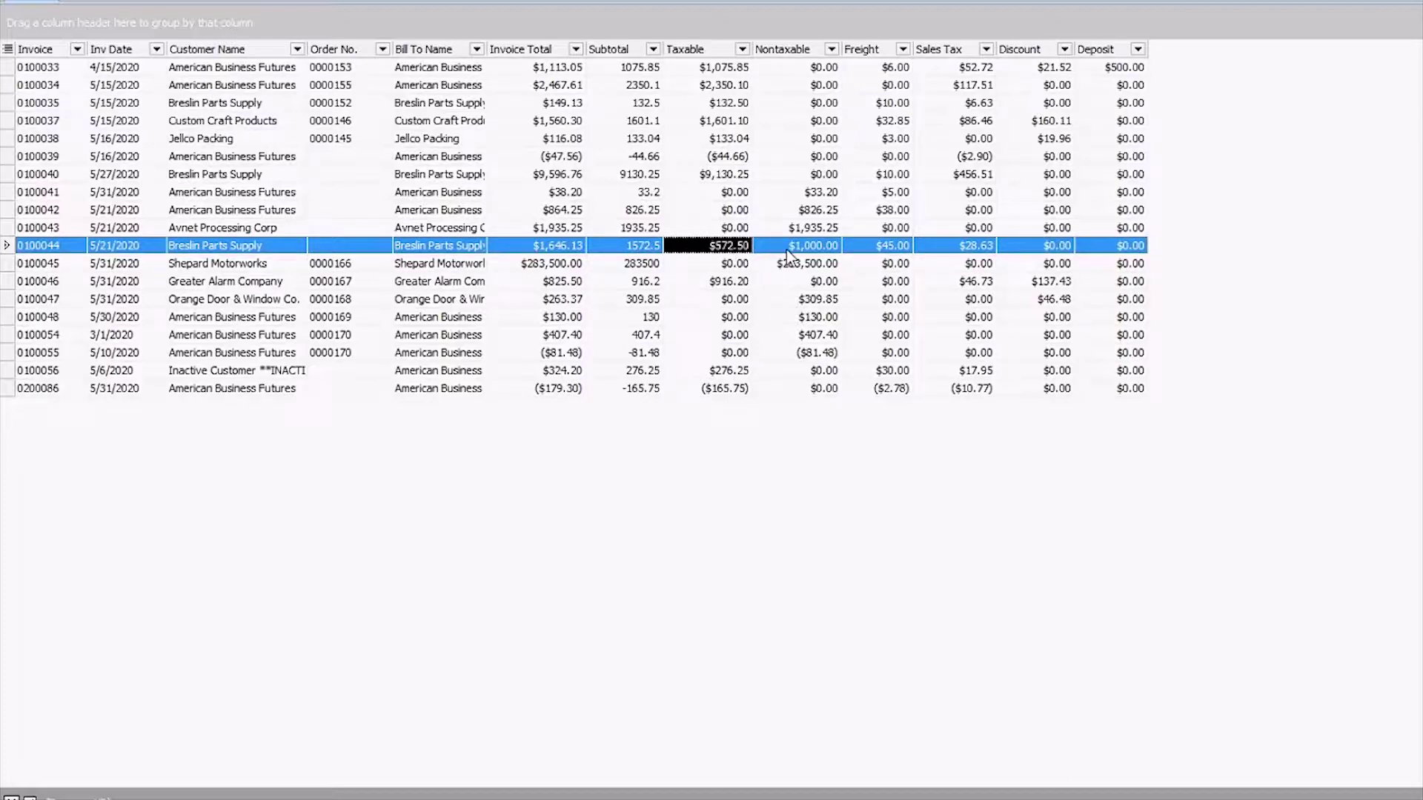
left_click(652, 247)
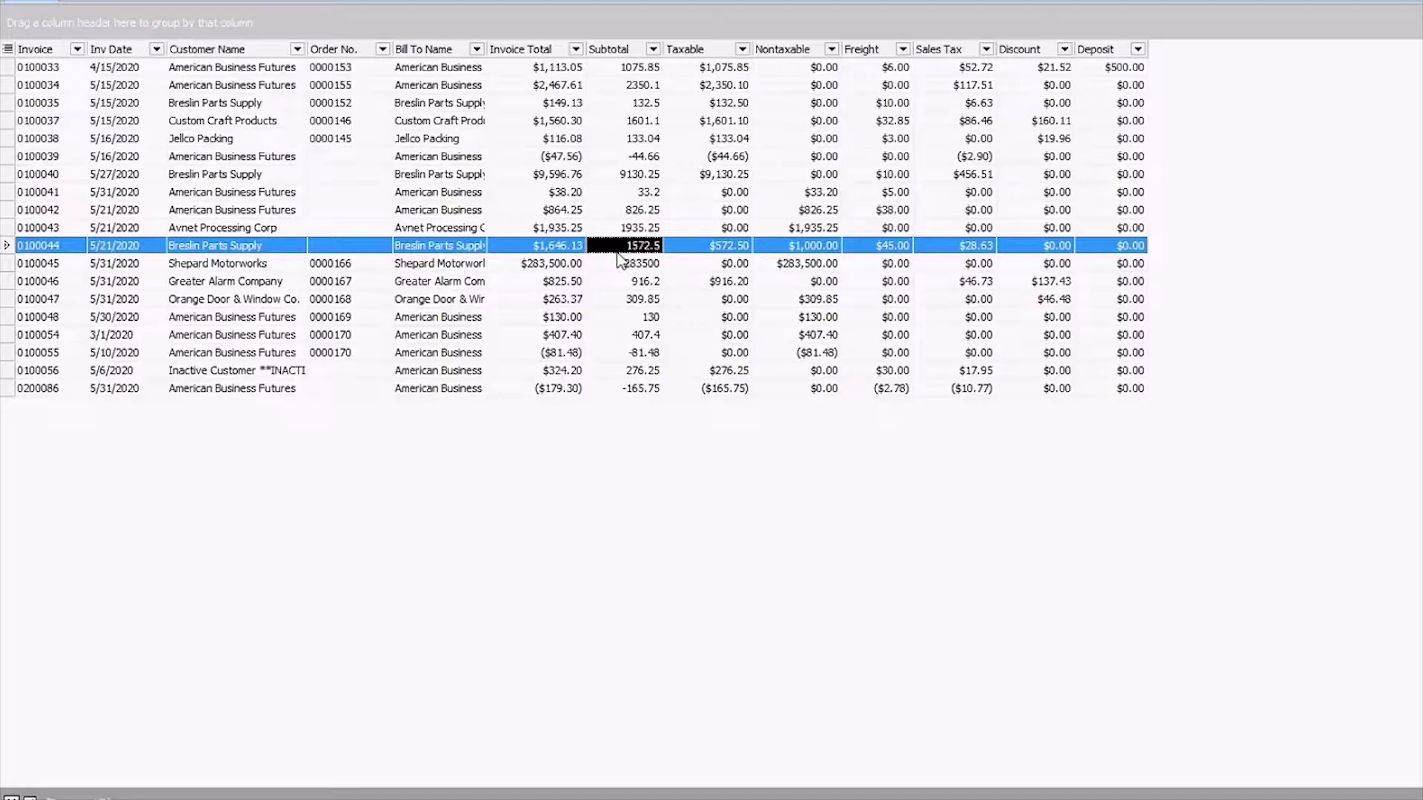
Step: Set the Subtotal column's format to Currency in its column settings
right_click(620, 53)
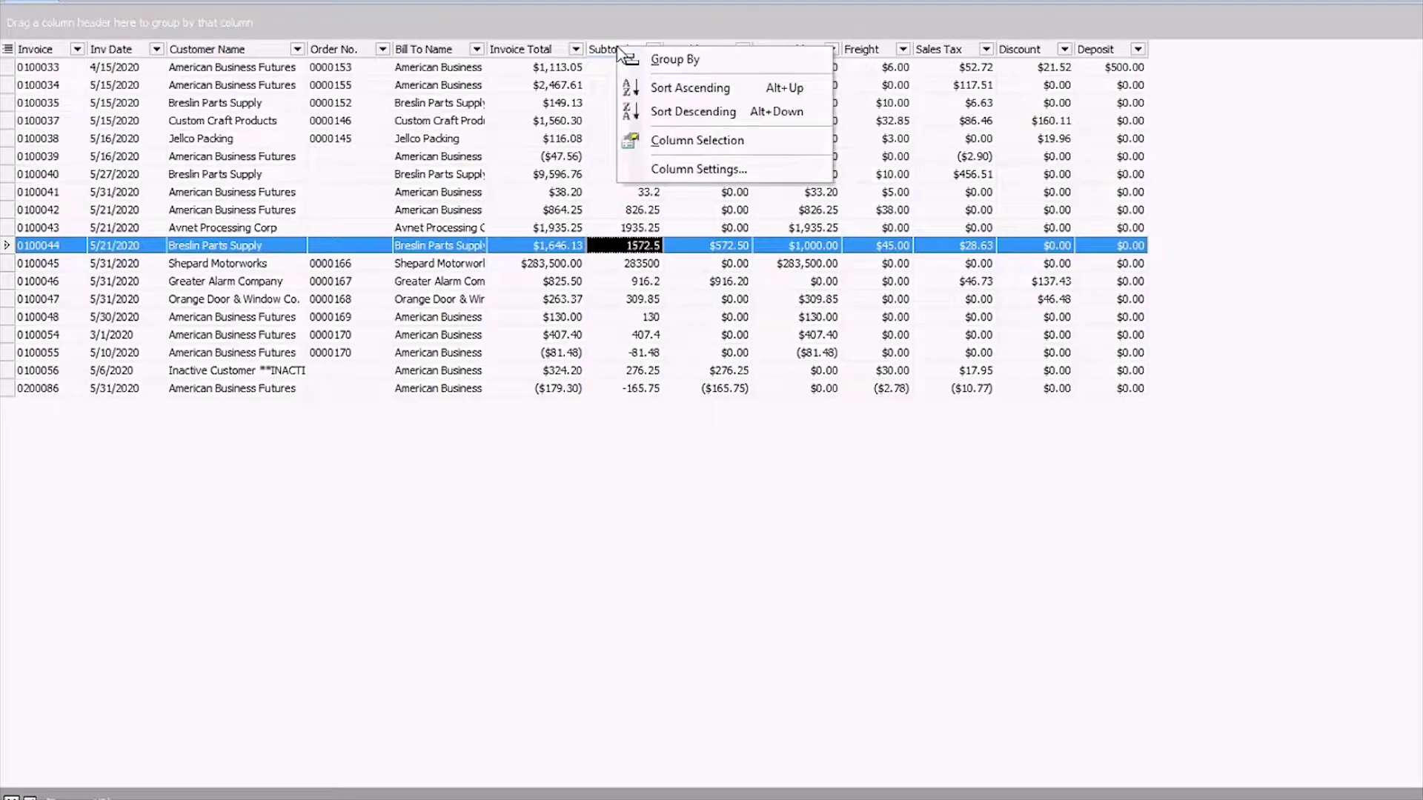
left_click(678, 170)
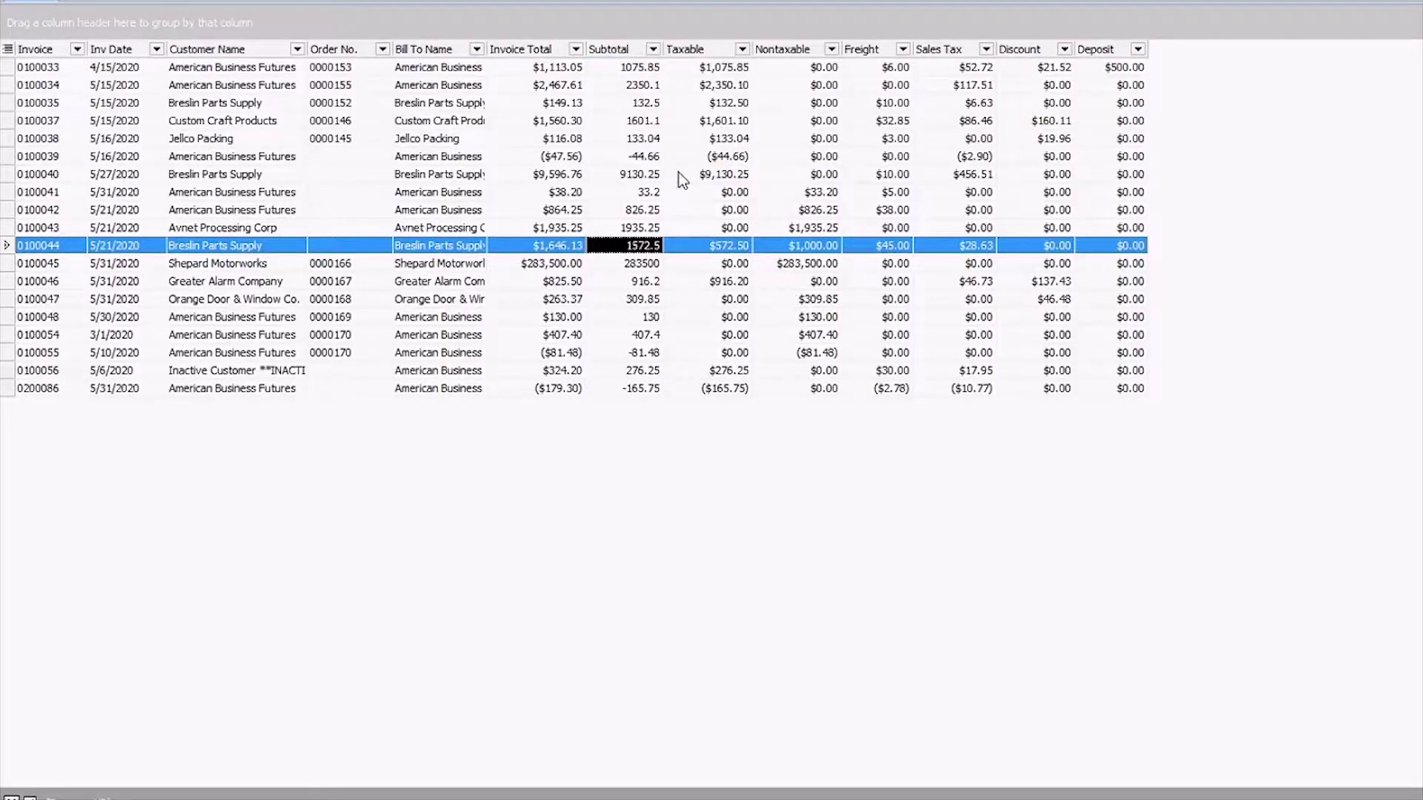
left_click(802, 274)
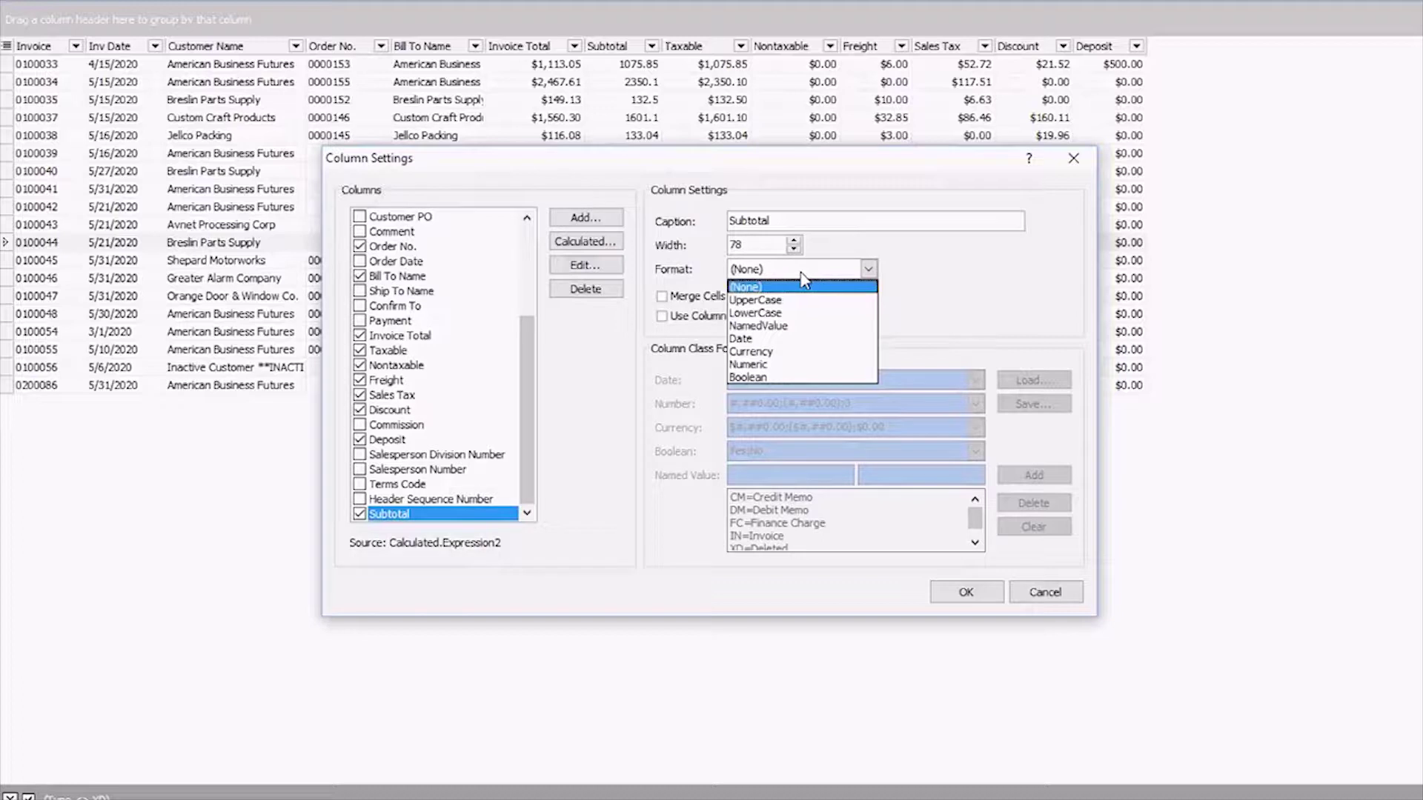
left_click(783, 354)
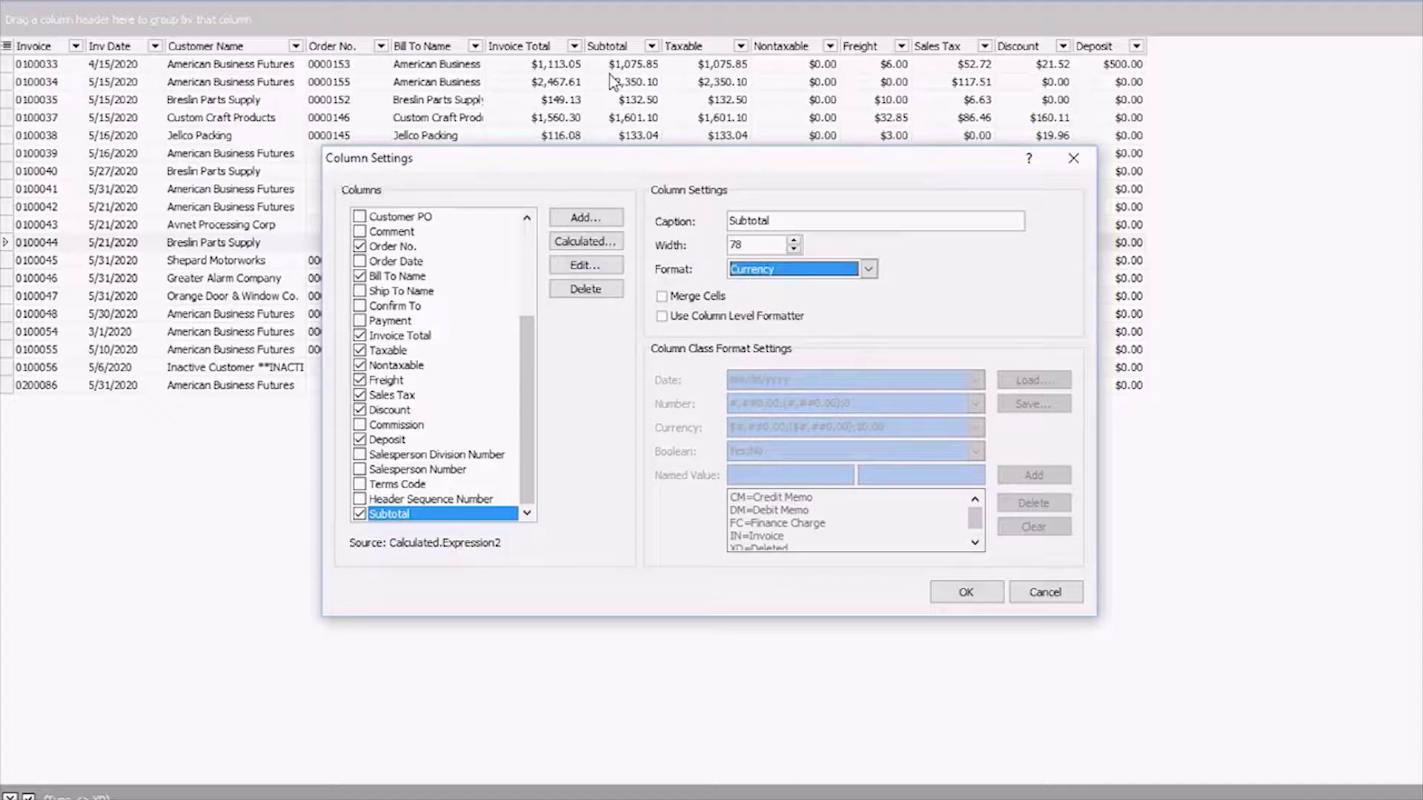
key("Return")
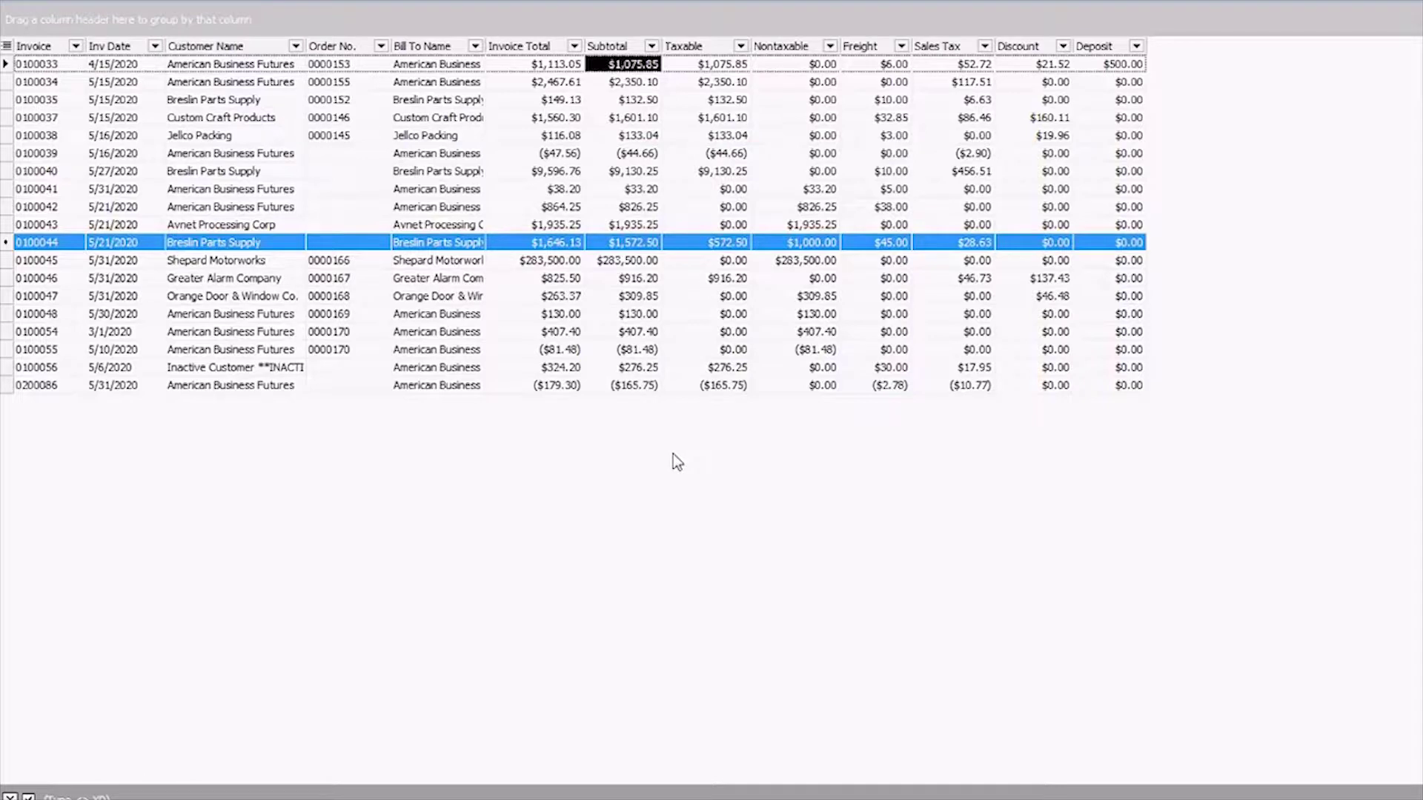
Step: Widen the Bill To Name column to fit the full names and sort the invoices by it in ascending order
left_click_drag(583, 47, 704, 49)
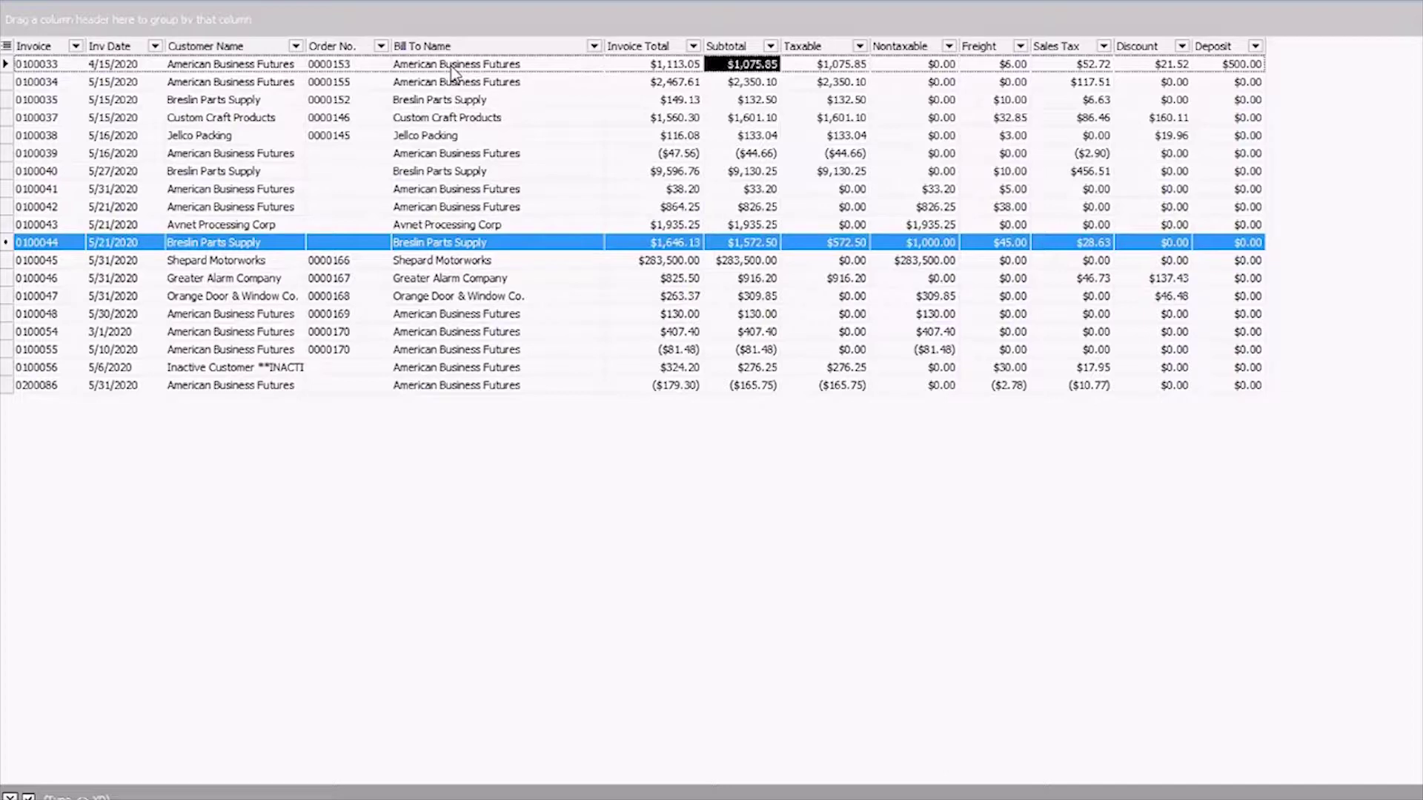
left_click_drag(453, 50, 452, 52)
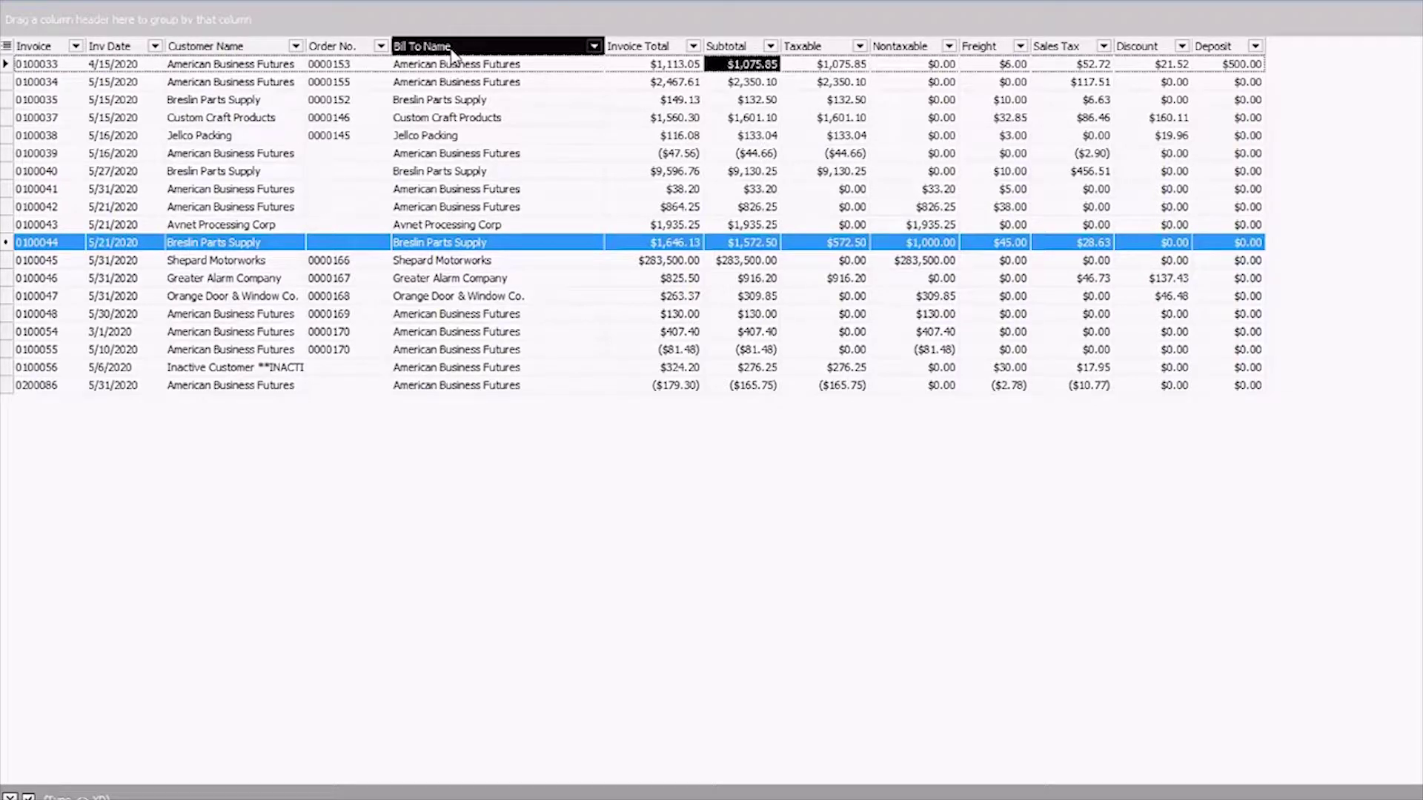
left_click(452, 50)
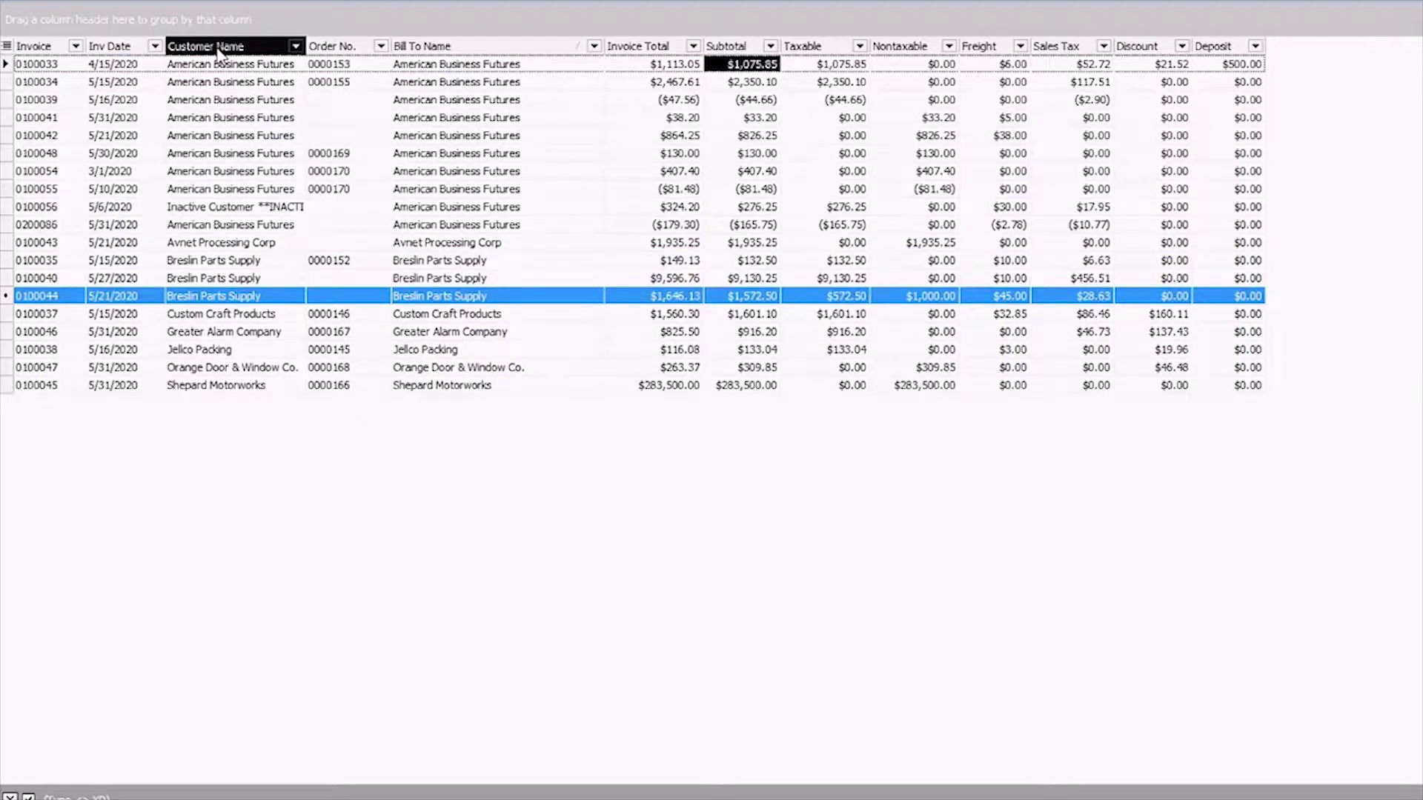
Step: Group the invoices by Customer Name and set the group summary footer to Always Visible
left_click_drag(219, 52, 144, 59)
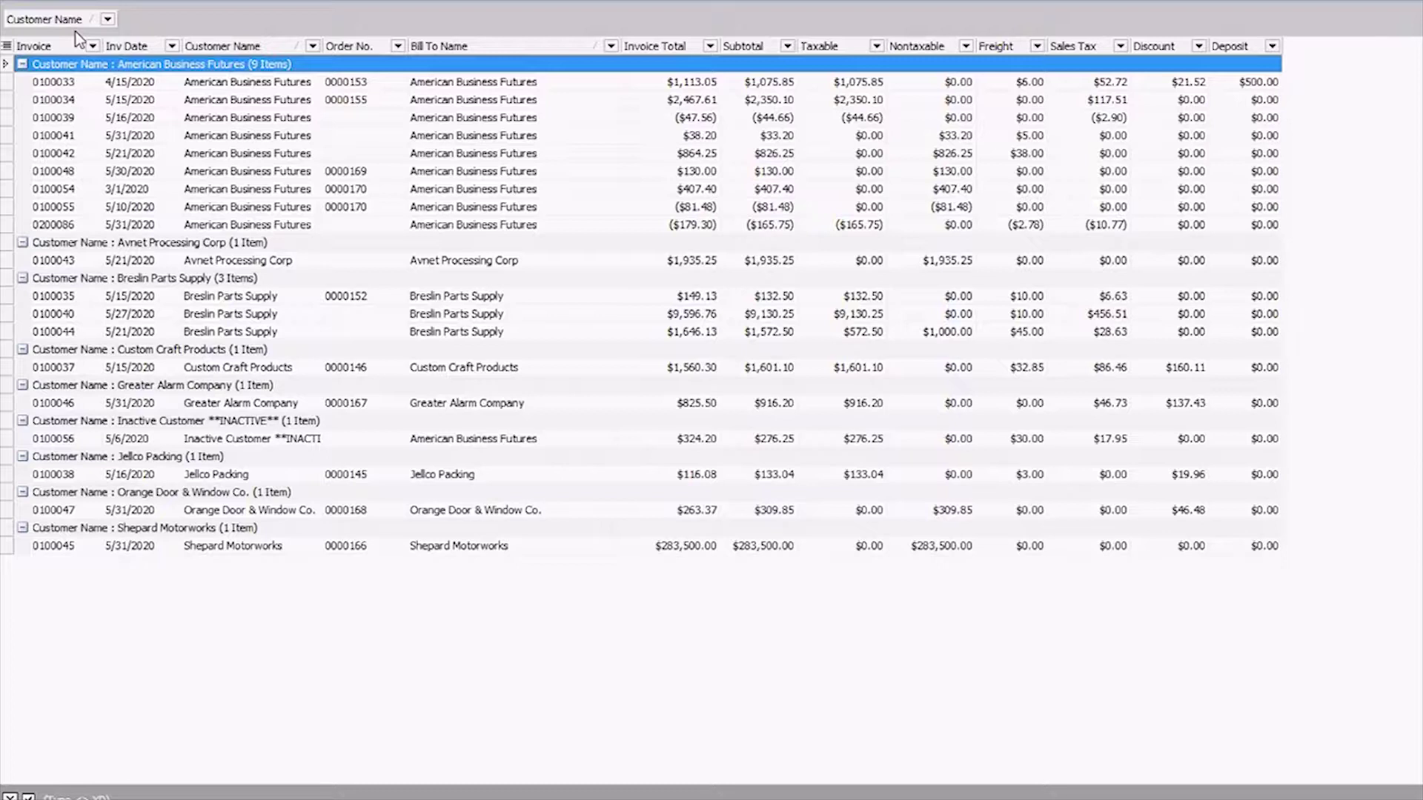
left_click(758, 241)
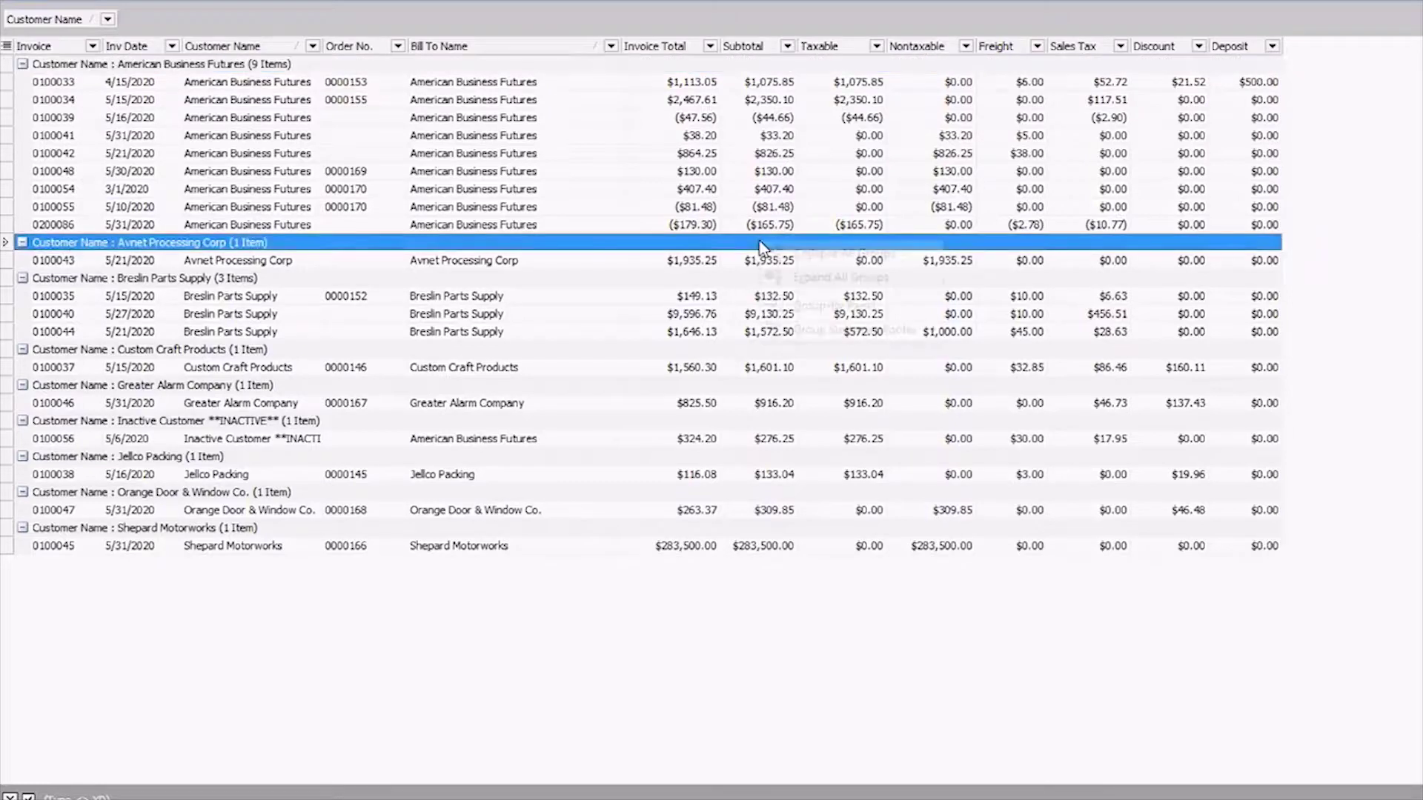
right_click(759, 241)
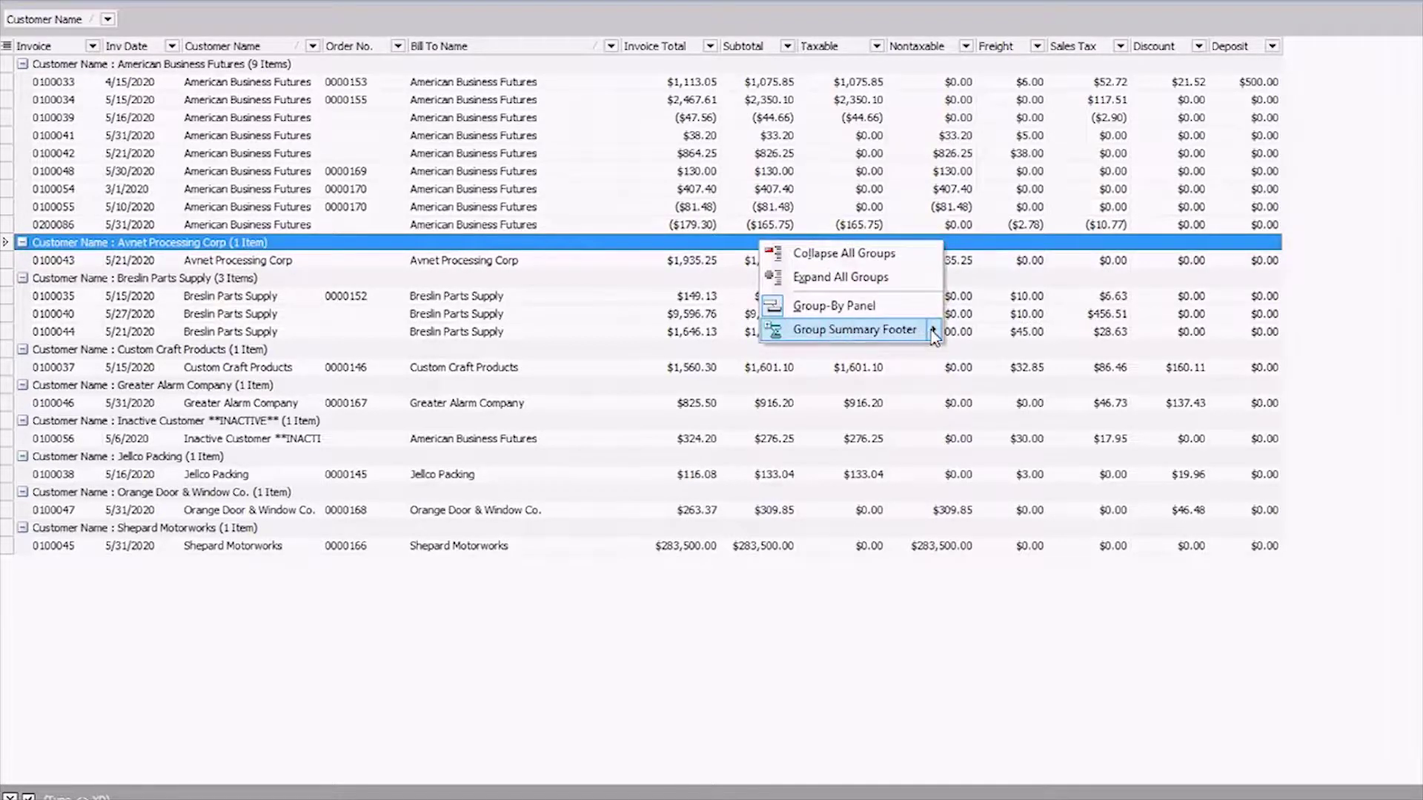
mouse_move(930, 330)
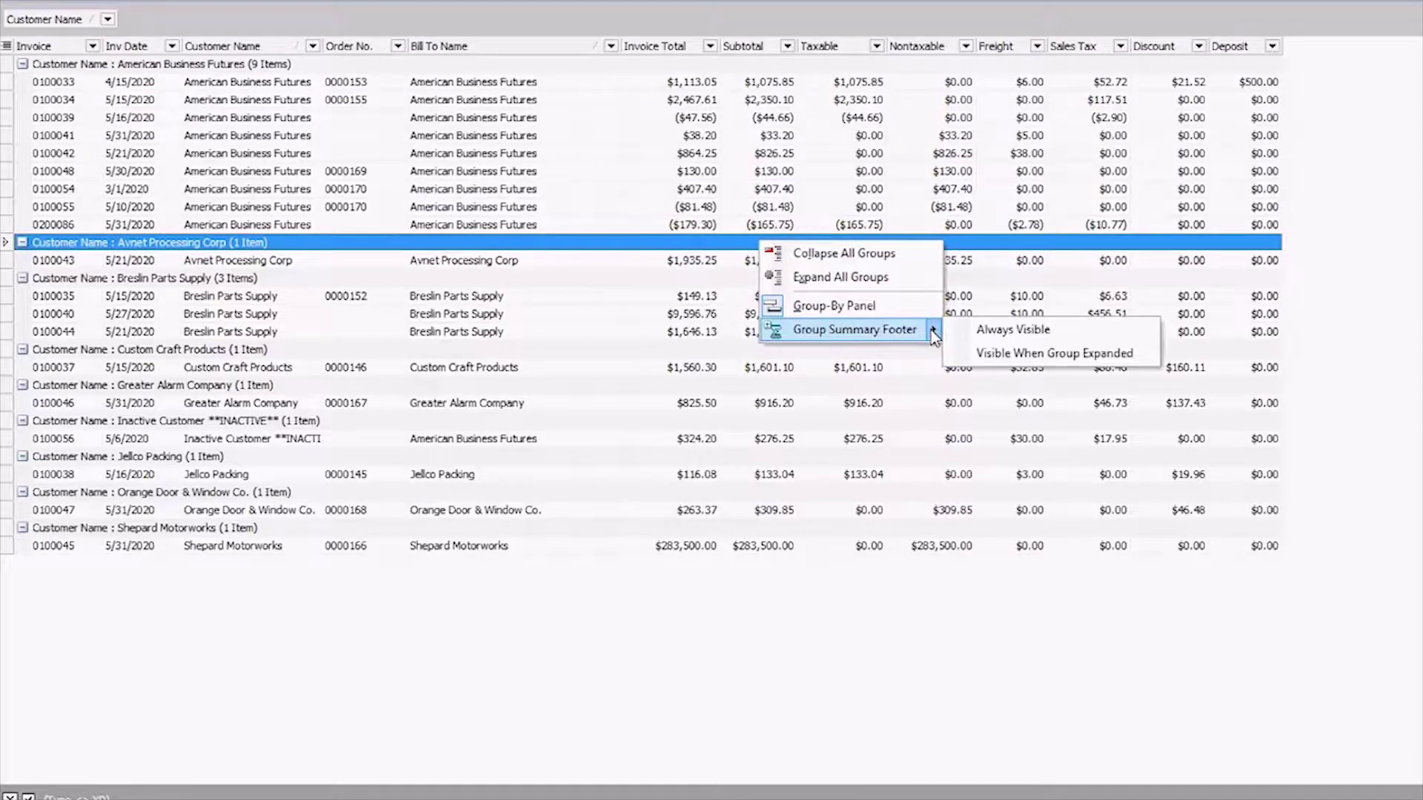
left_click(1026, 337)
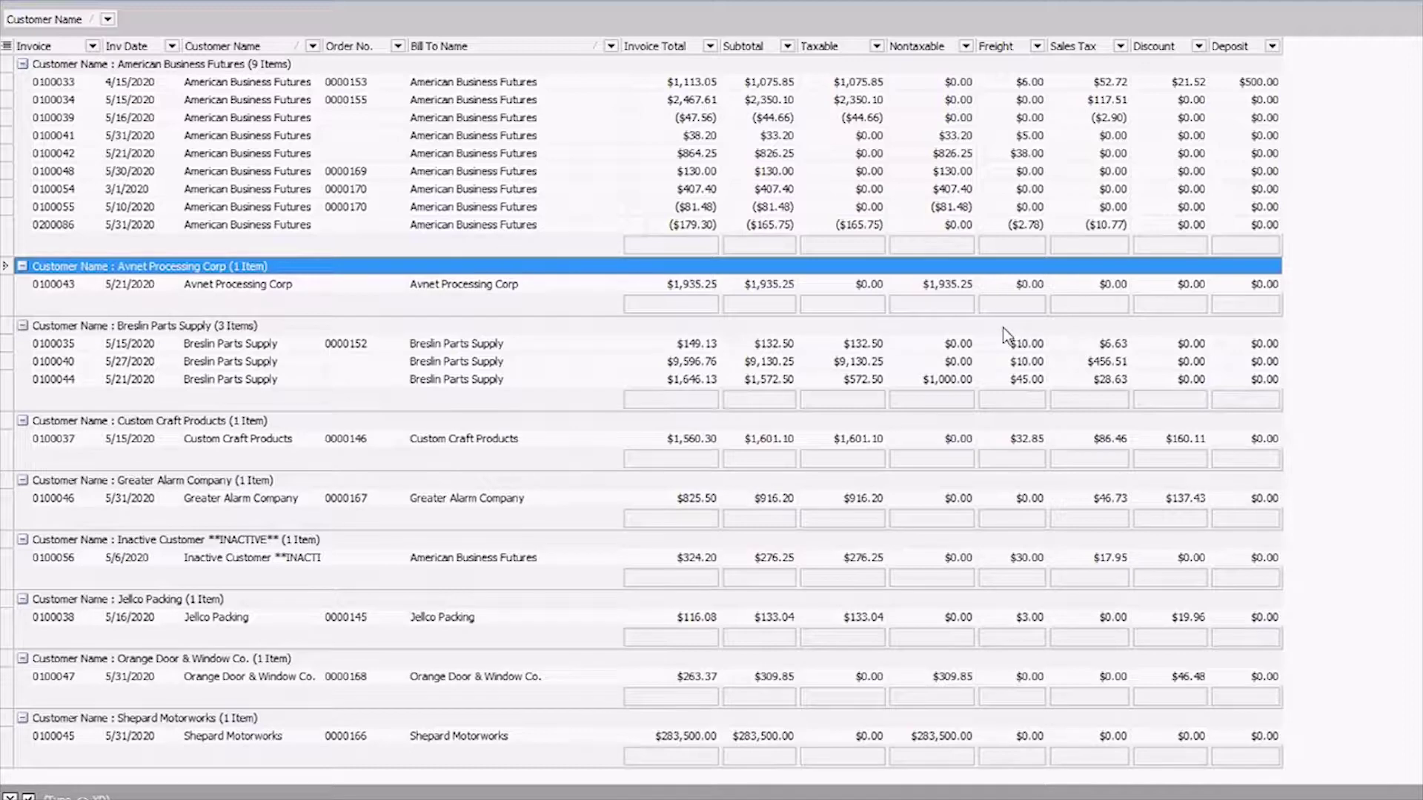
Step: Set the group summary footer of the Invoice Total column to Sum
right_click(662, 249)
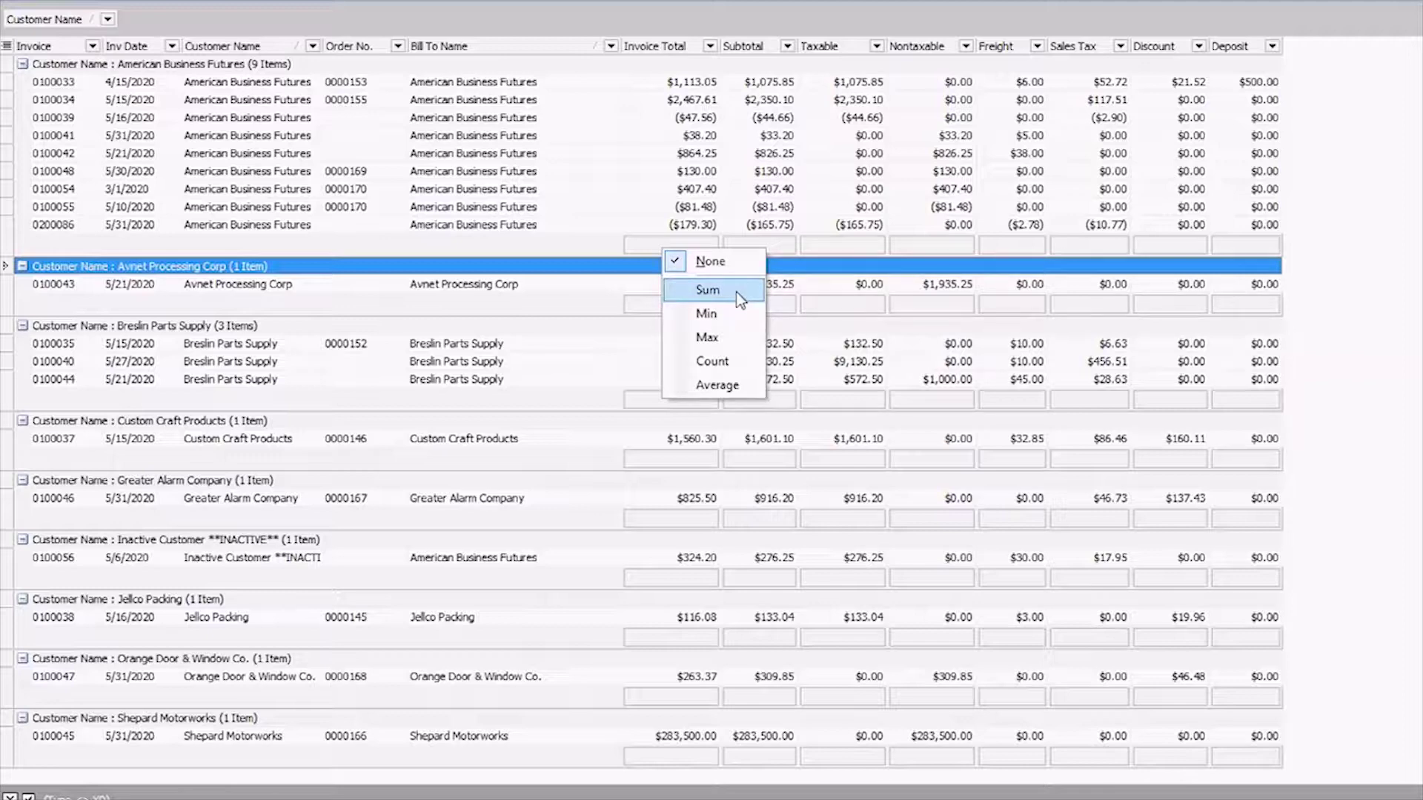
left_click(708, 289)
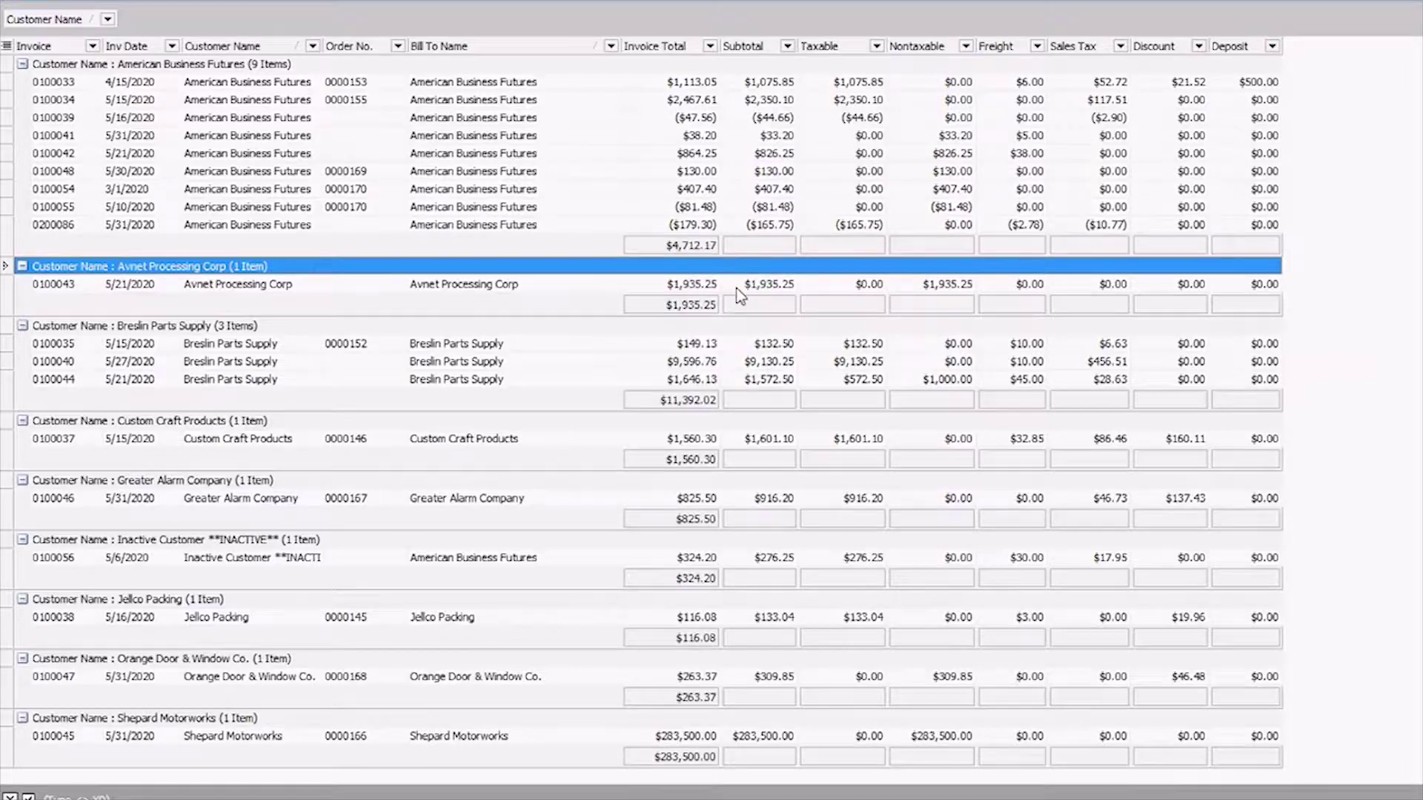
Step: Set the group summary footers to Sum for the Subtotal column and Count for the Invoice column
right_click(738, 249)
left_click(770, 291)
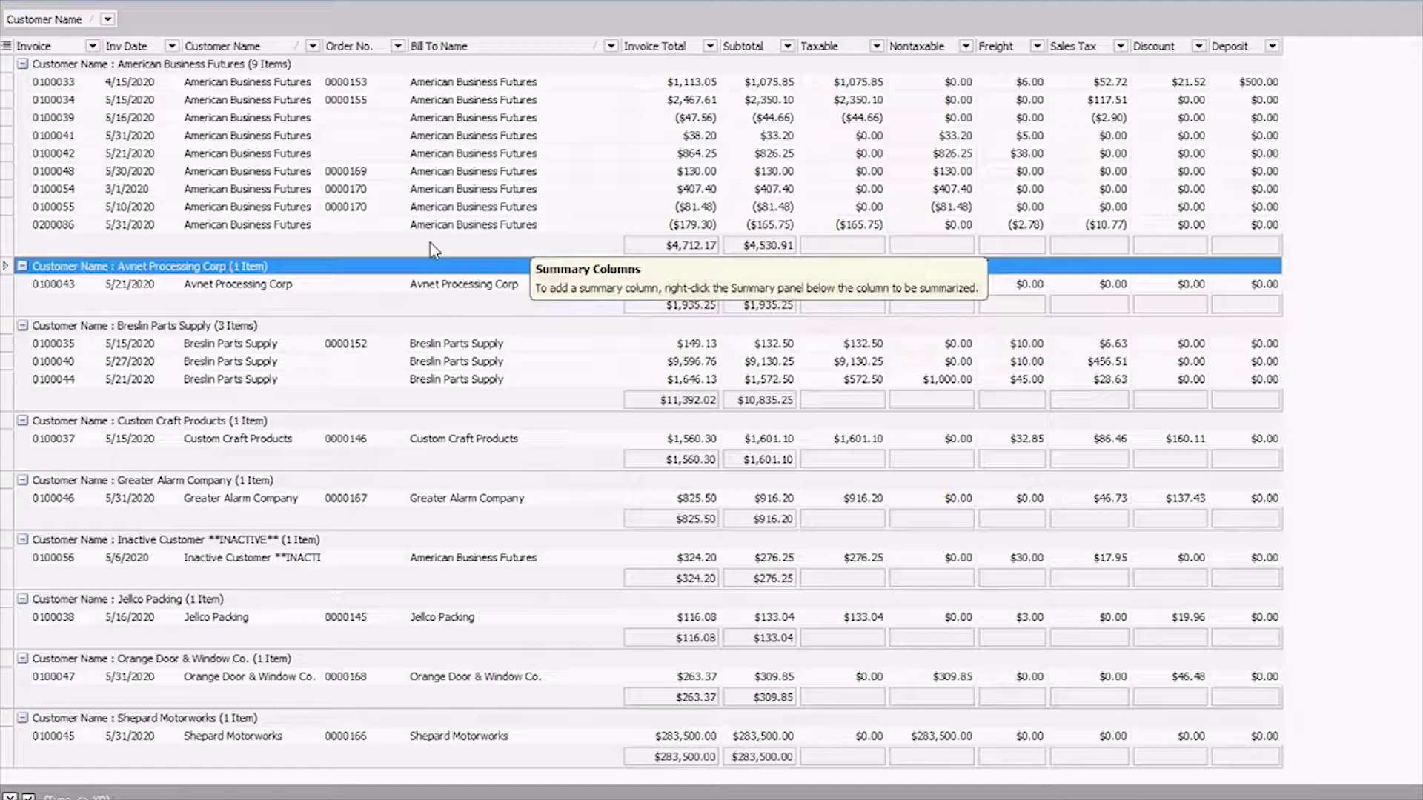
right_click(57, 251)
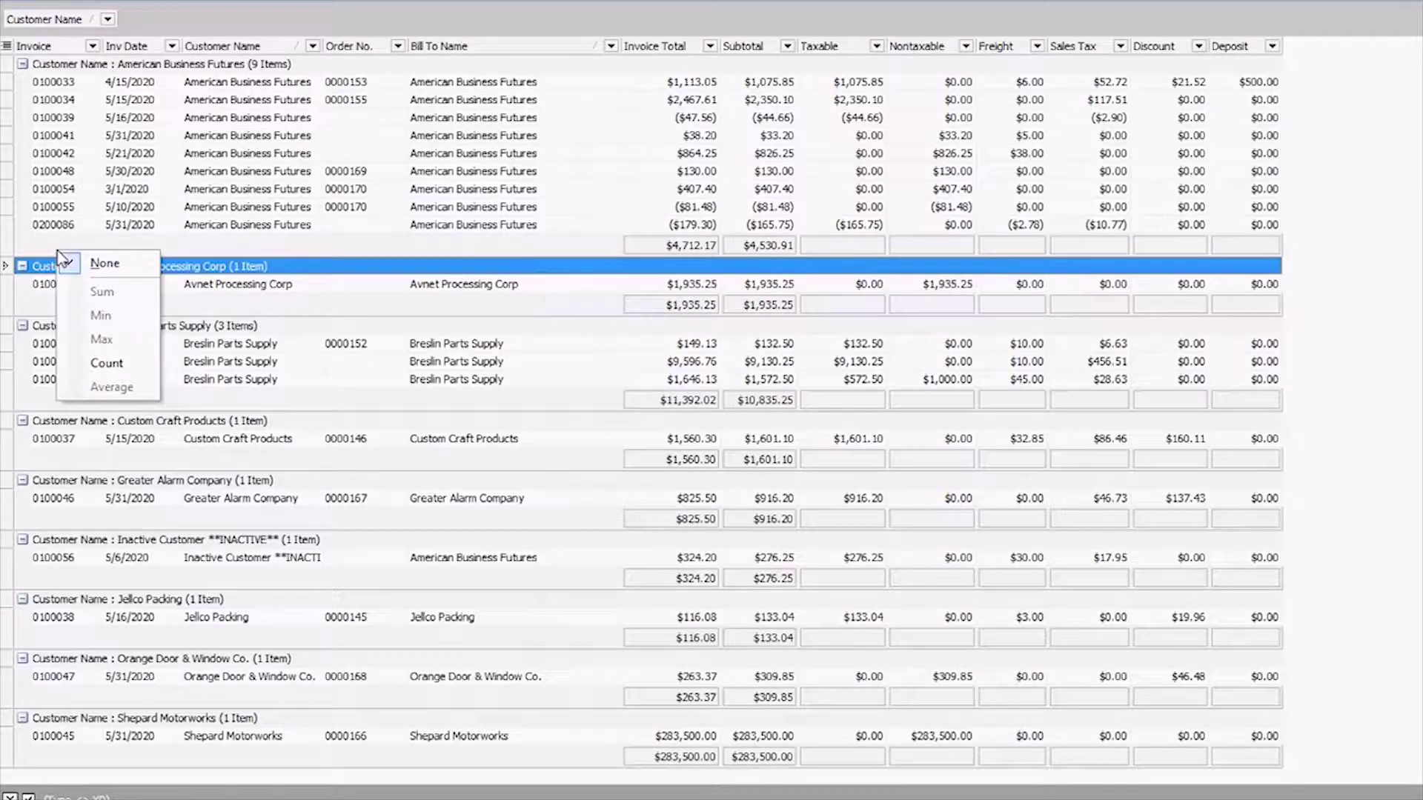
left_click(120, 365)
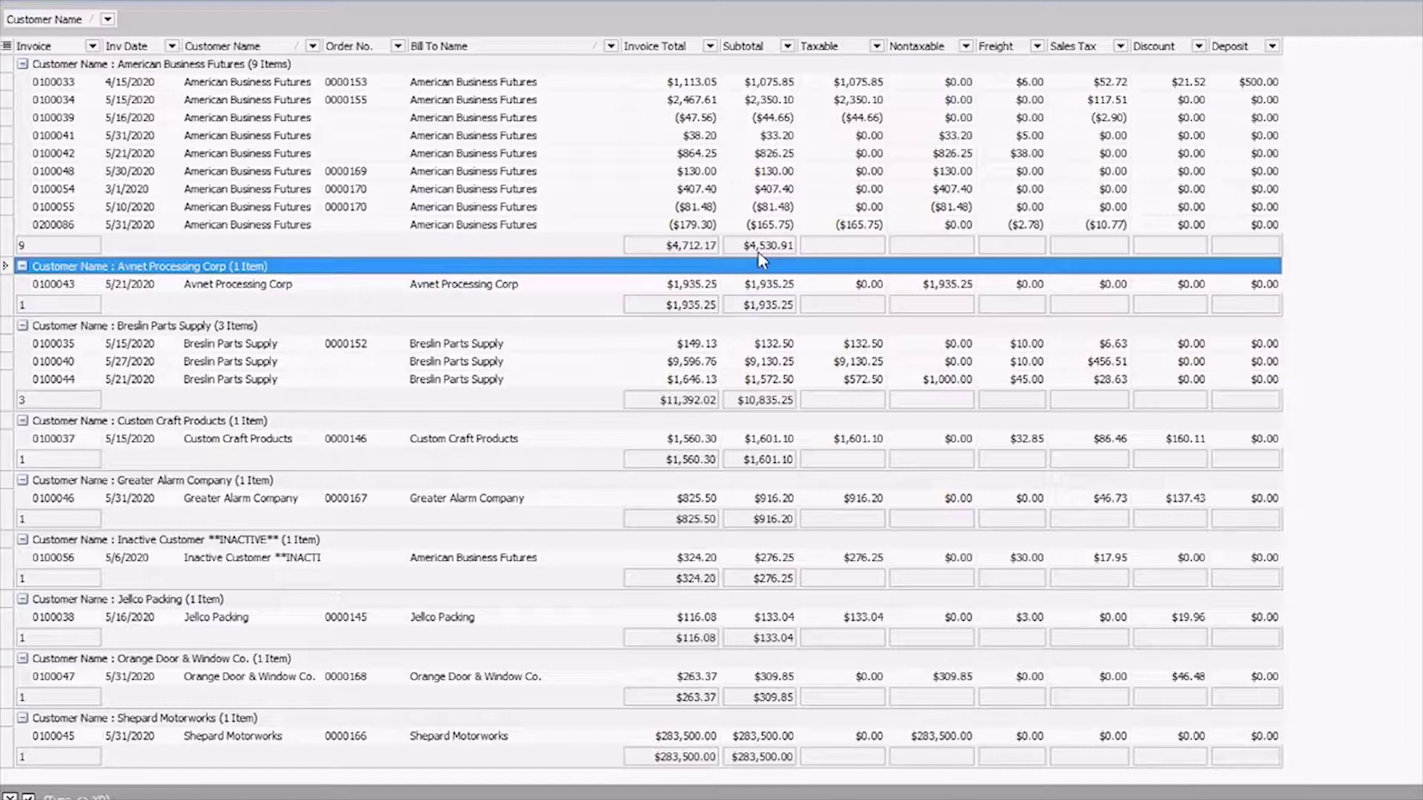
Step: Collapse all customer groups to view only their summary footers
right_click(22, 69)
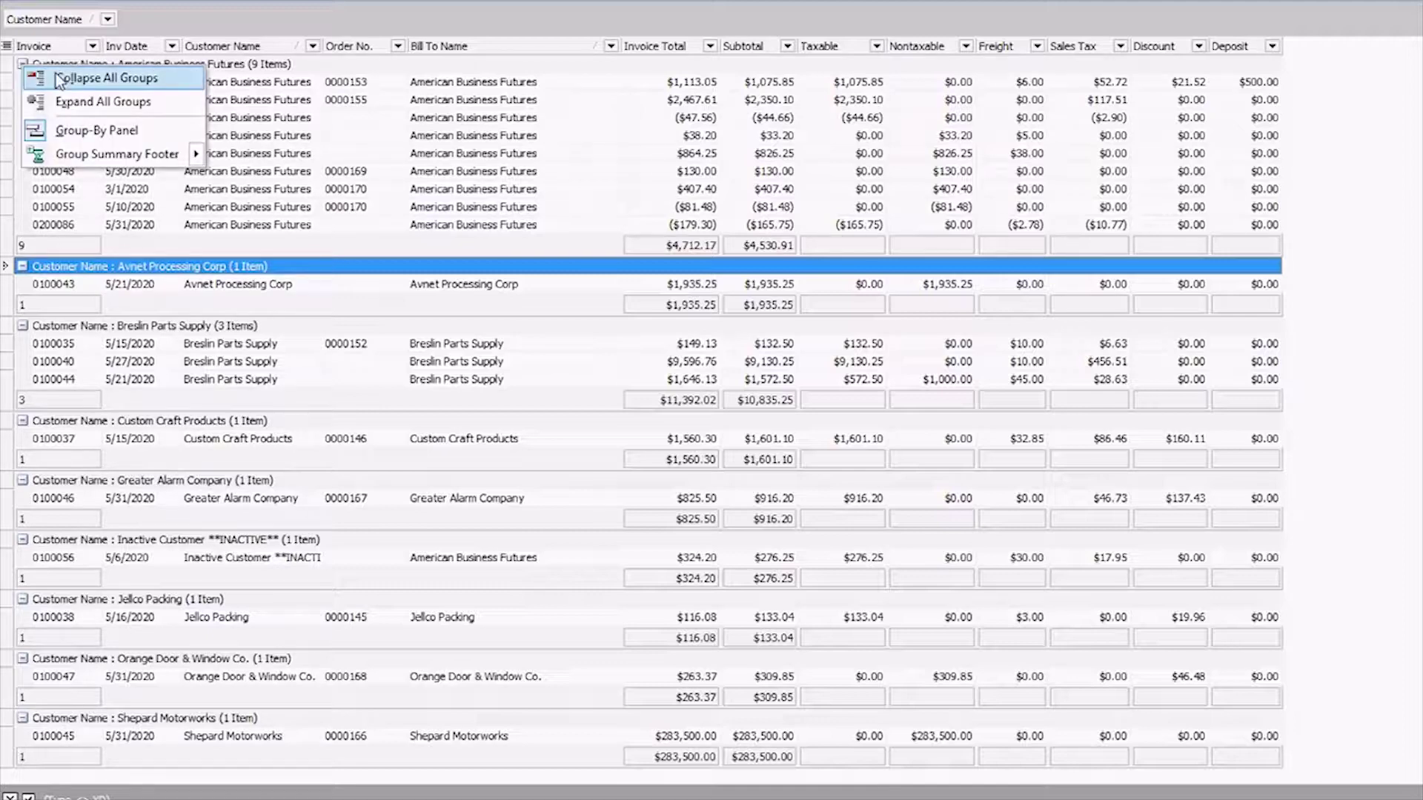
left_click(100, 87)
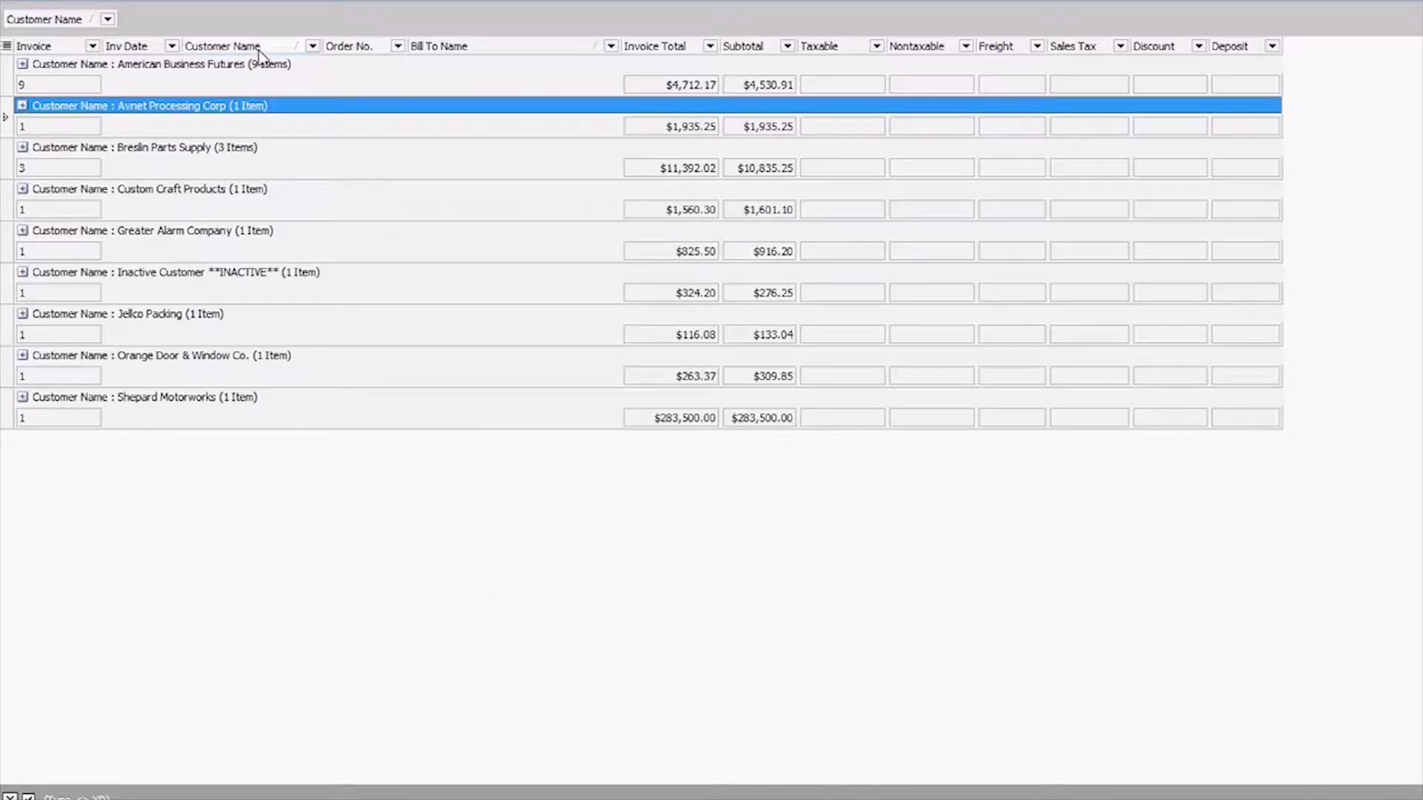
Step: Apply a custom Inv Date filter for dates greater than or equal to 1/1/2020 and less than or equal to 12/31/2020
left_click(172, 46)
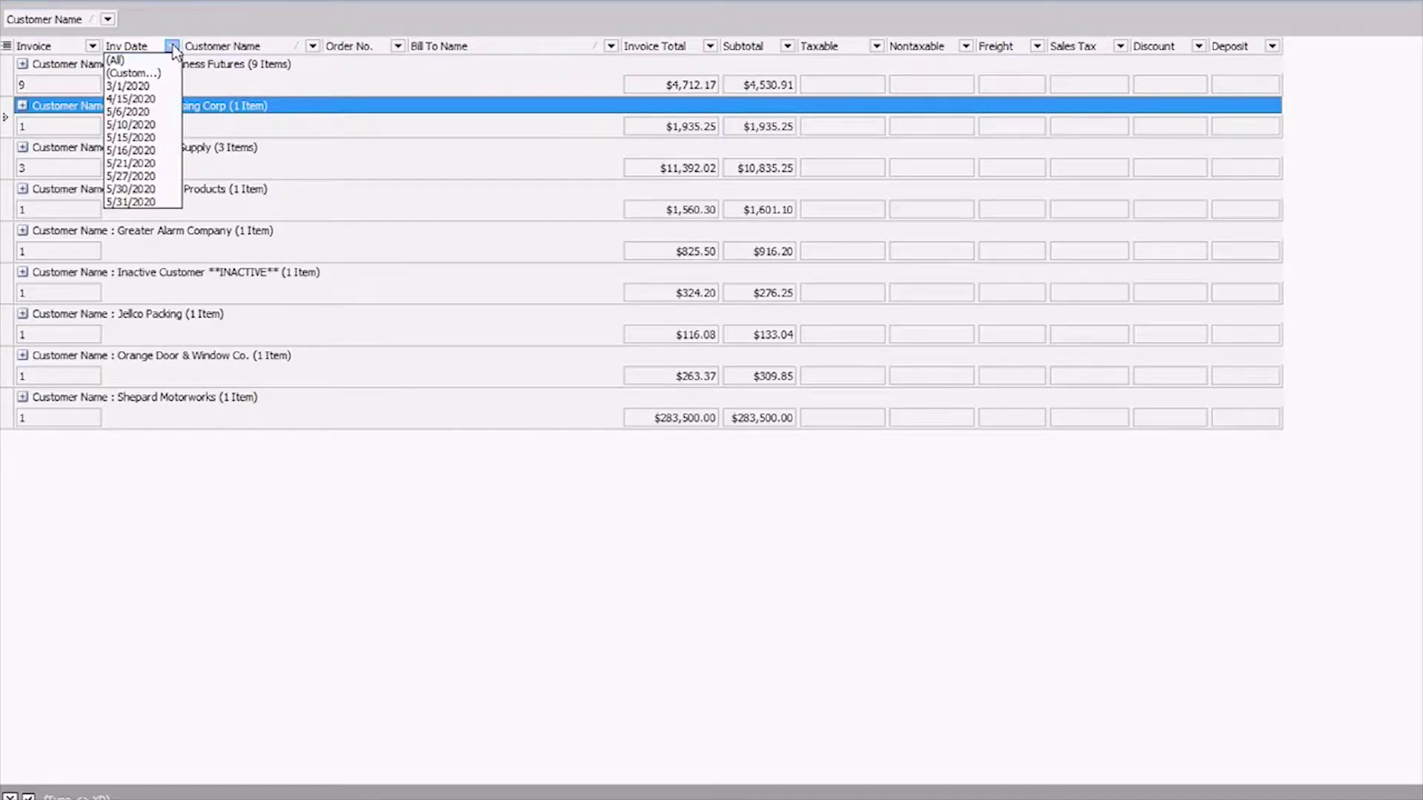
left_click(148, 78)
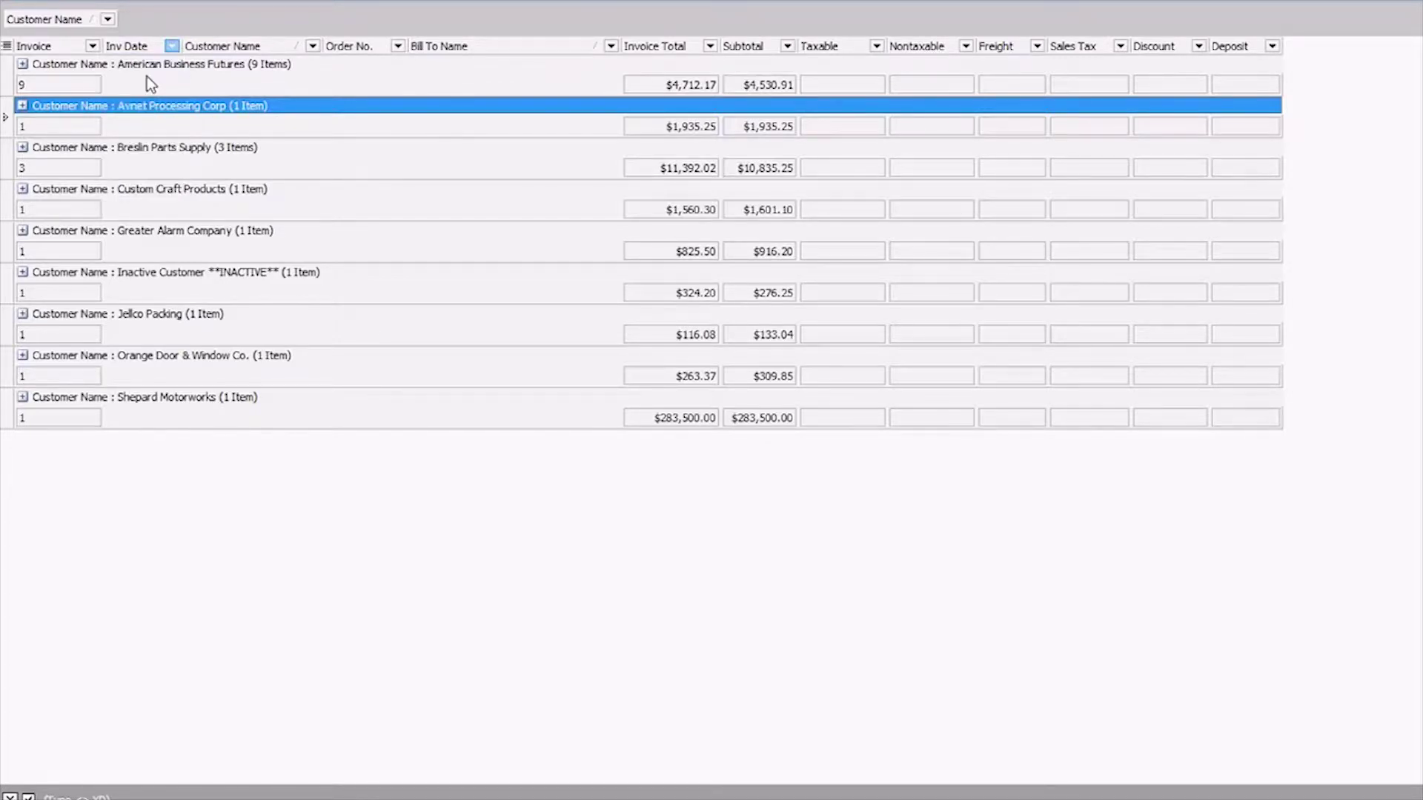
left_click(698, 381)
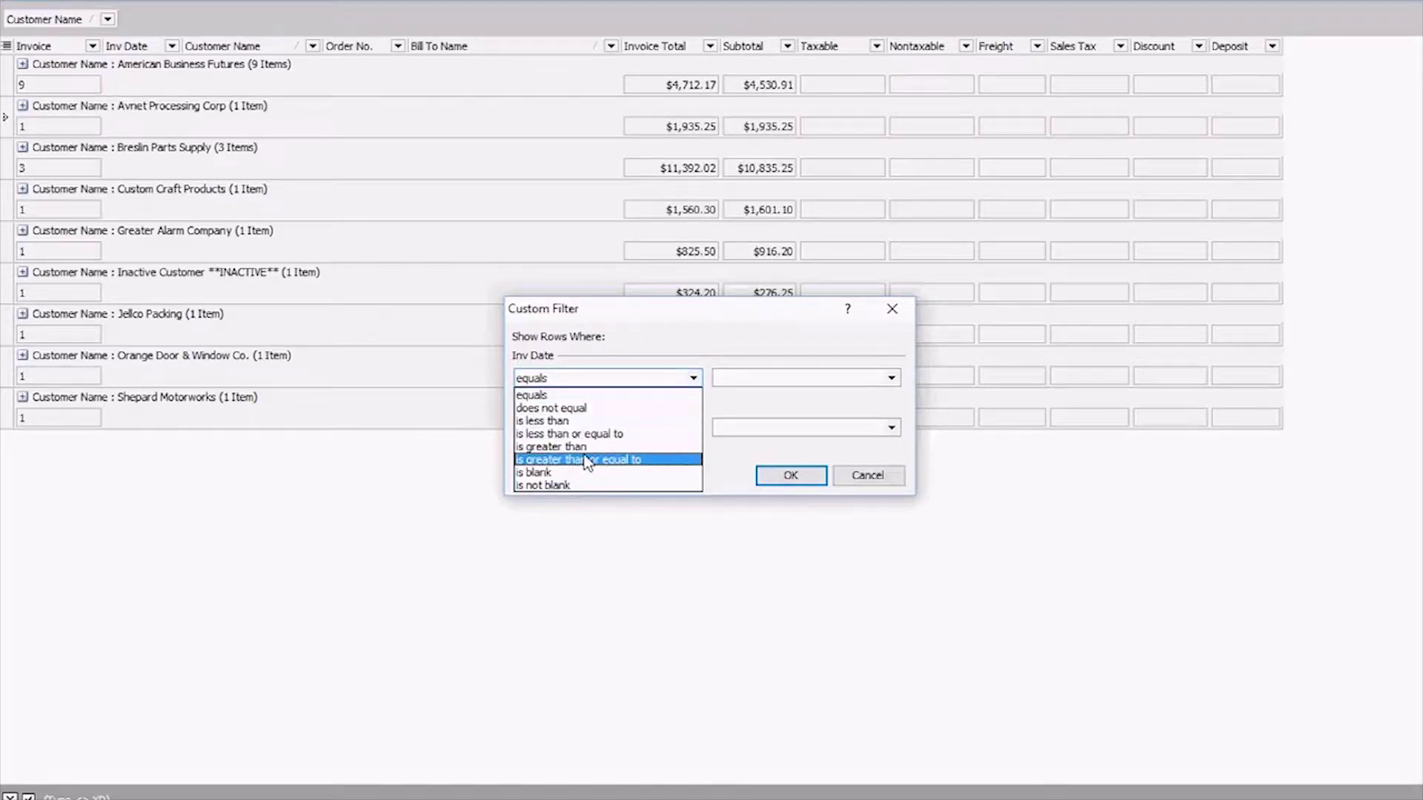
left_click(587, 459)
left_click(731, 377)
type("1/1/2020")
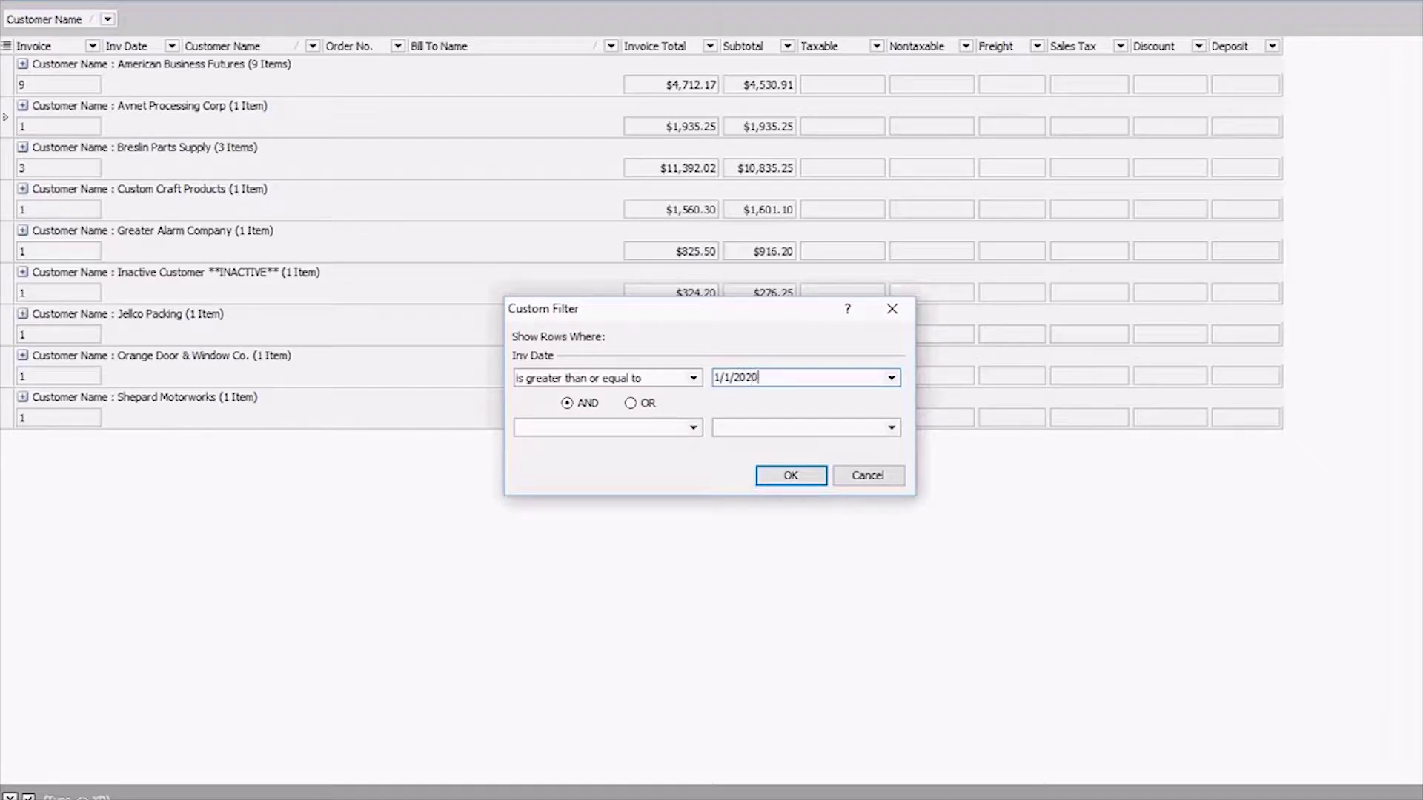
left_click(643, 433)
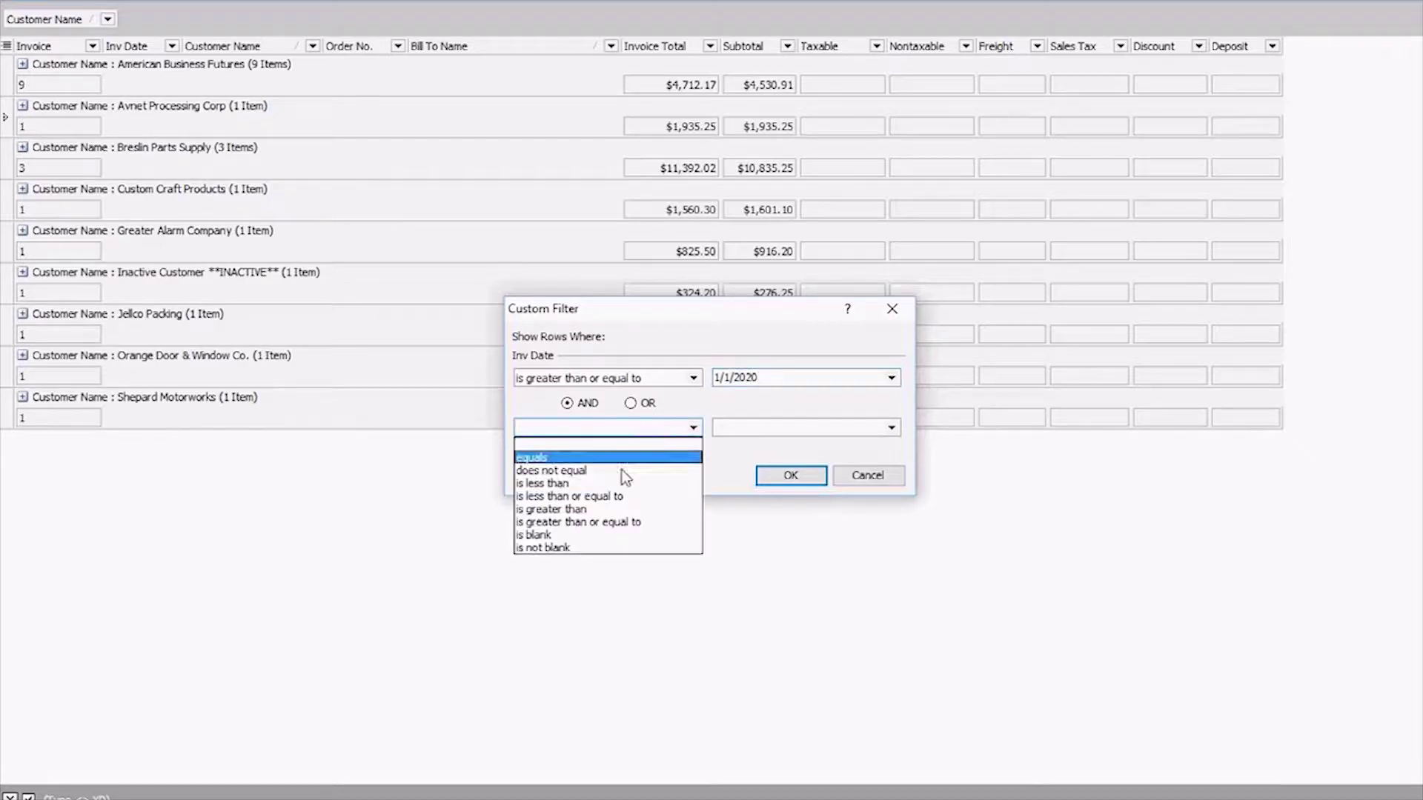
left_click(623, 496)
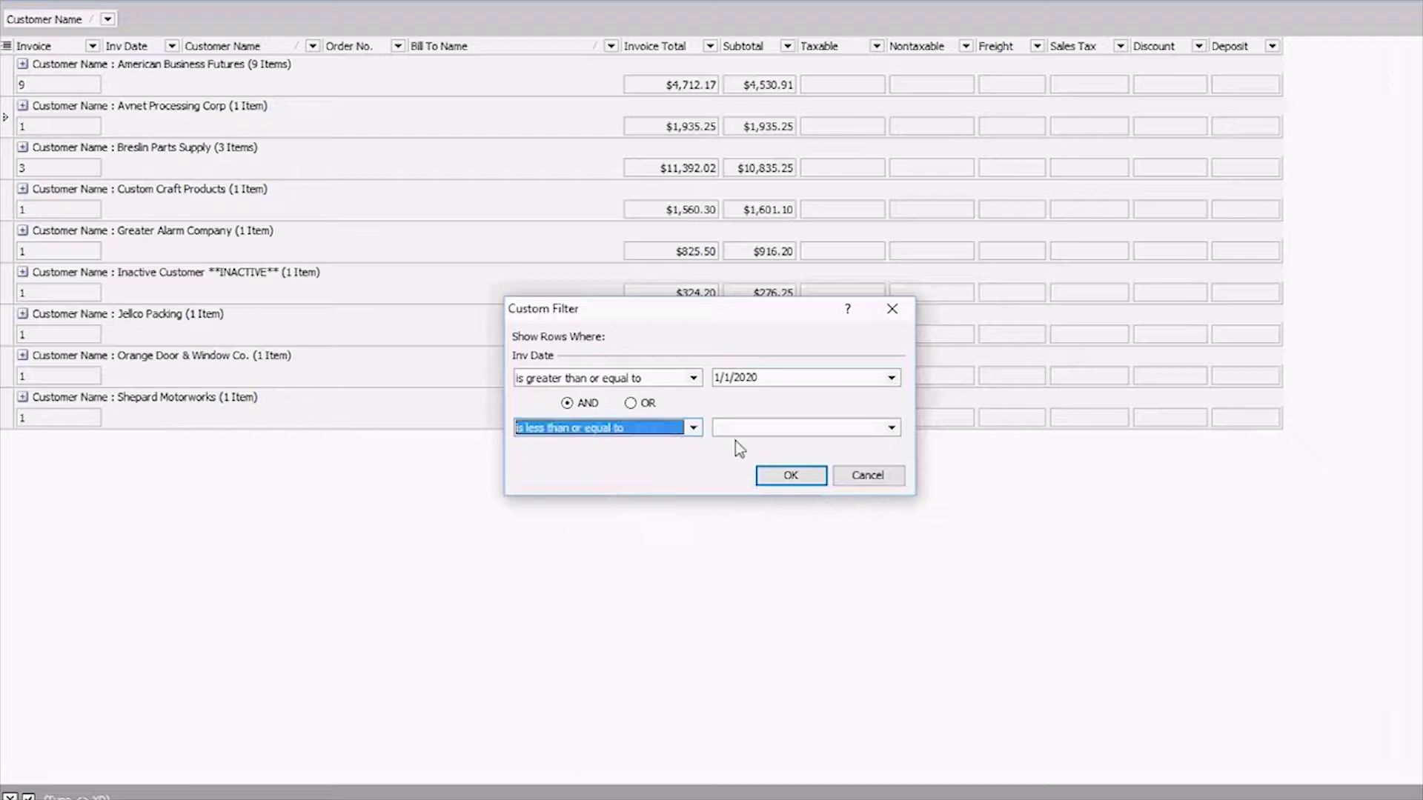
left_click(735, 438)
type("12/31/")
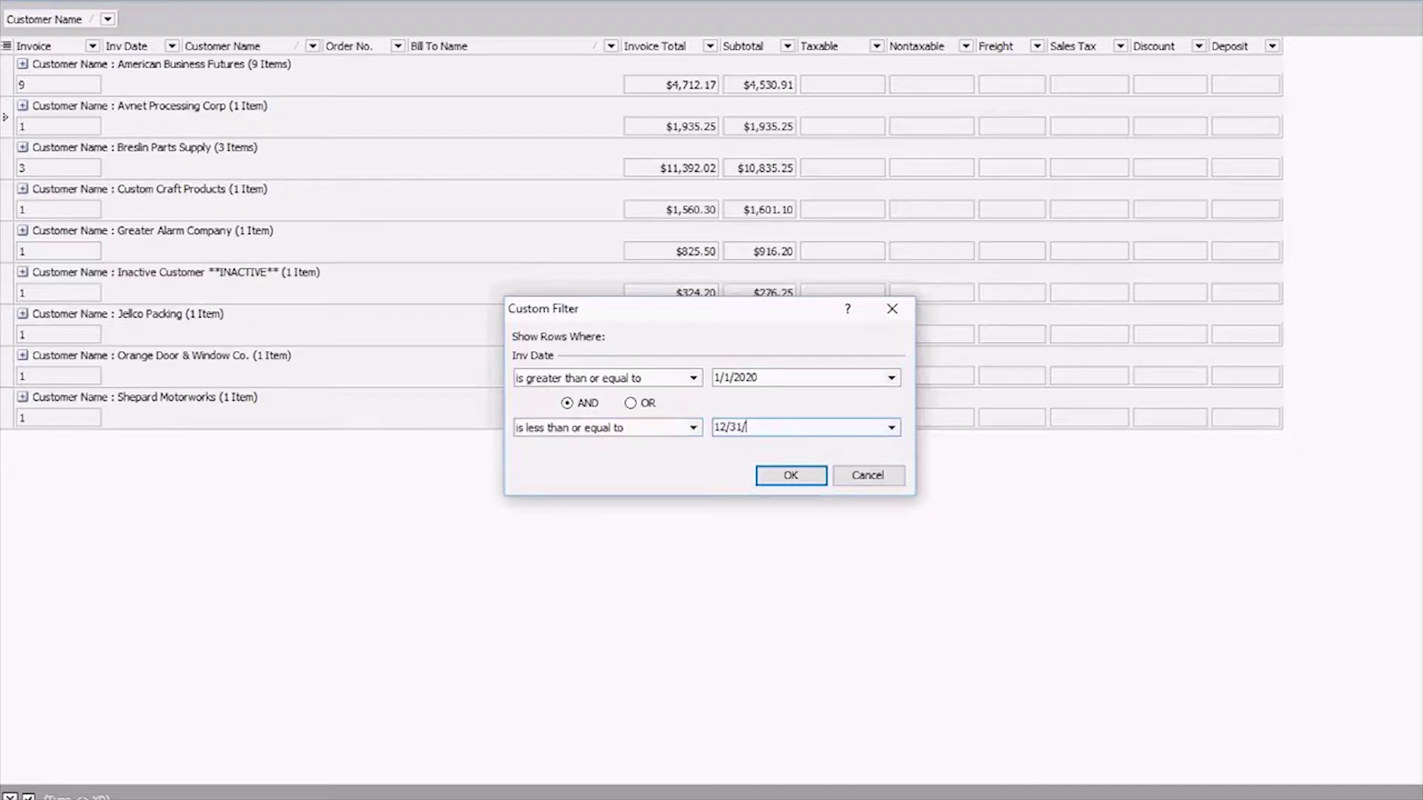
type("2020")
left_click(804, 483)
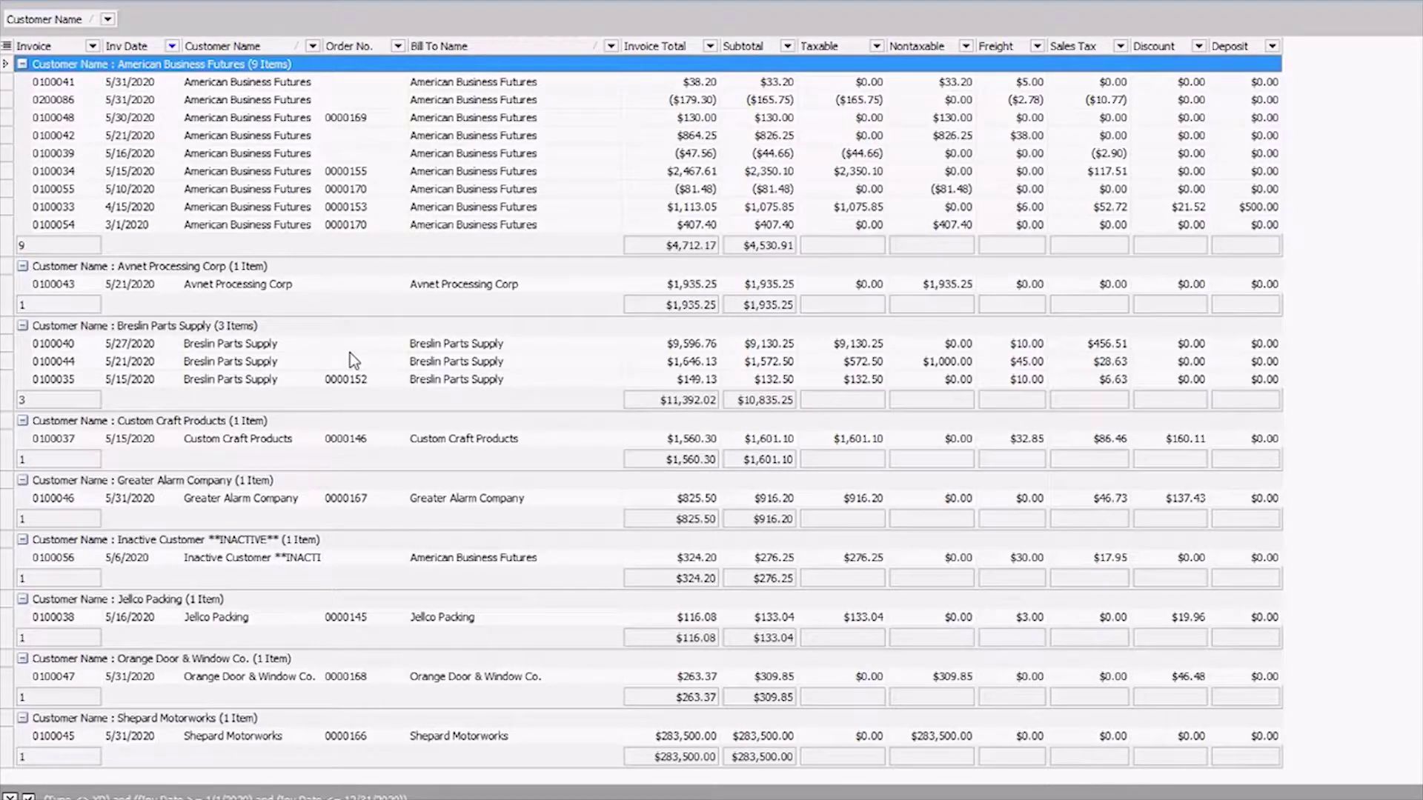
Step: Switch the active filter off and back on to compare the unfiltered and filtered invoices
left_click(136, 226)
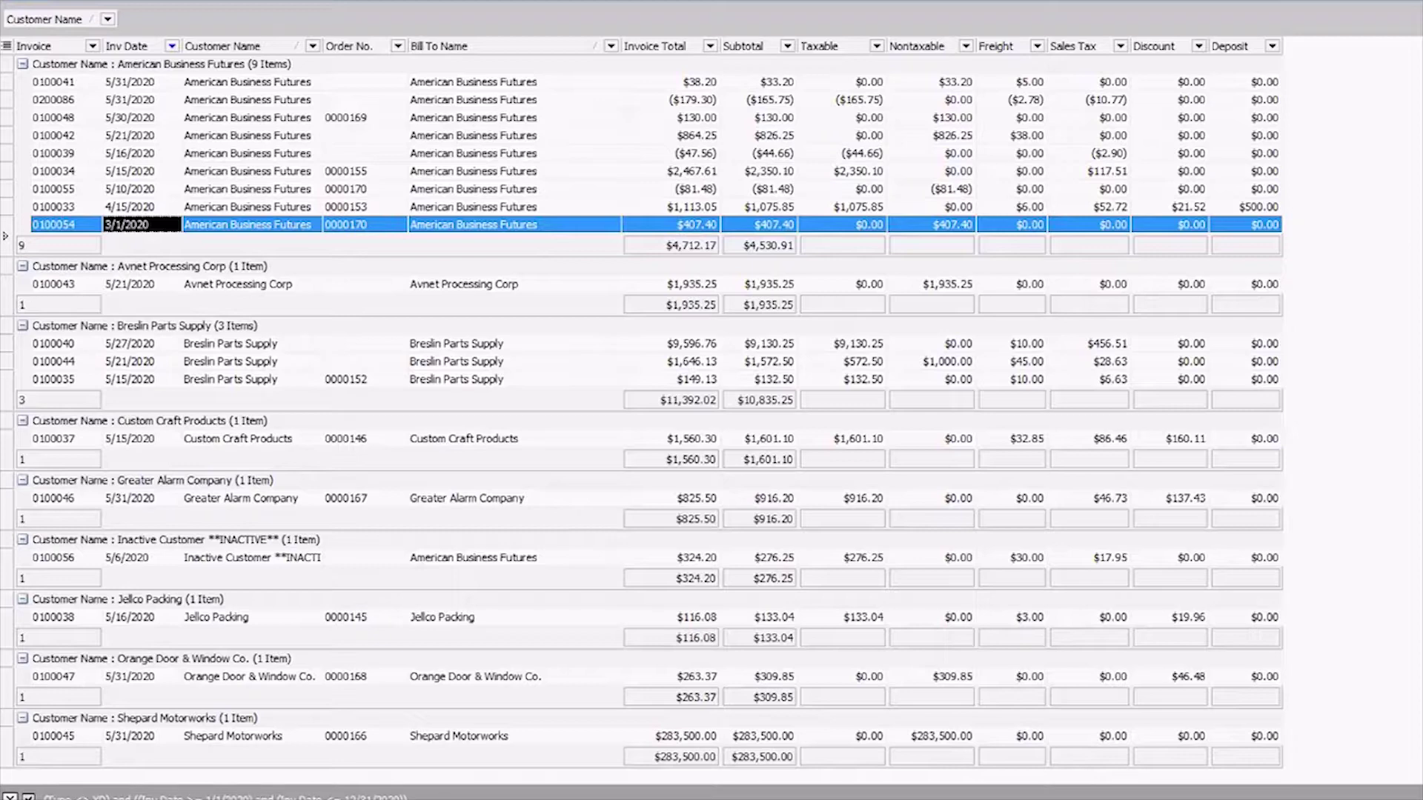
left_click(27, 796)
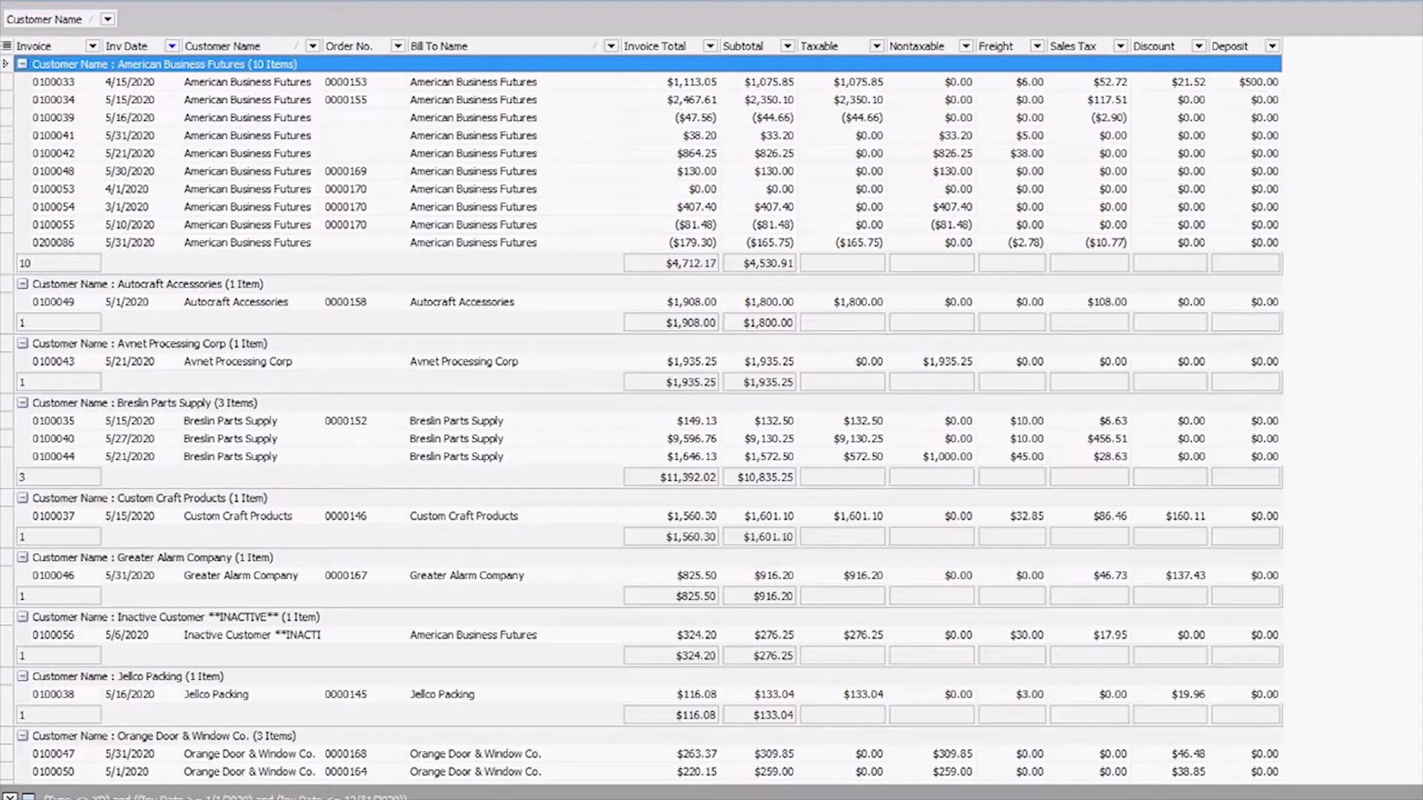
left_click(26, 796)
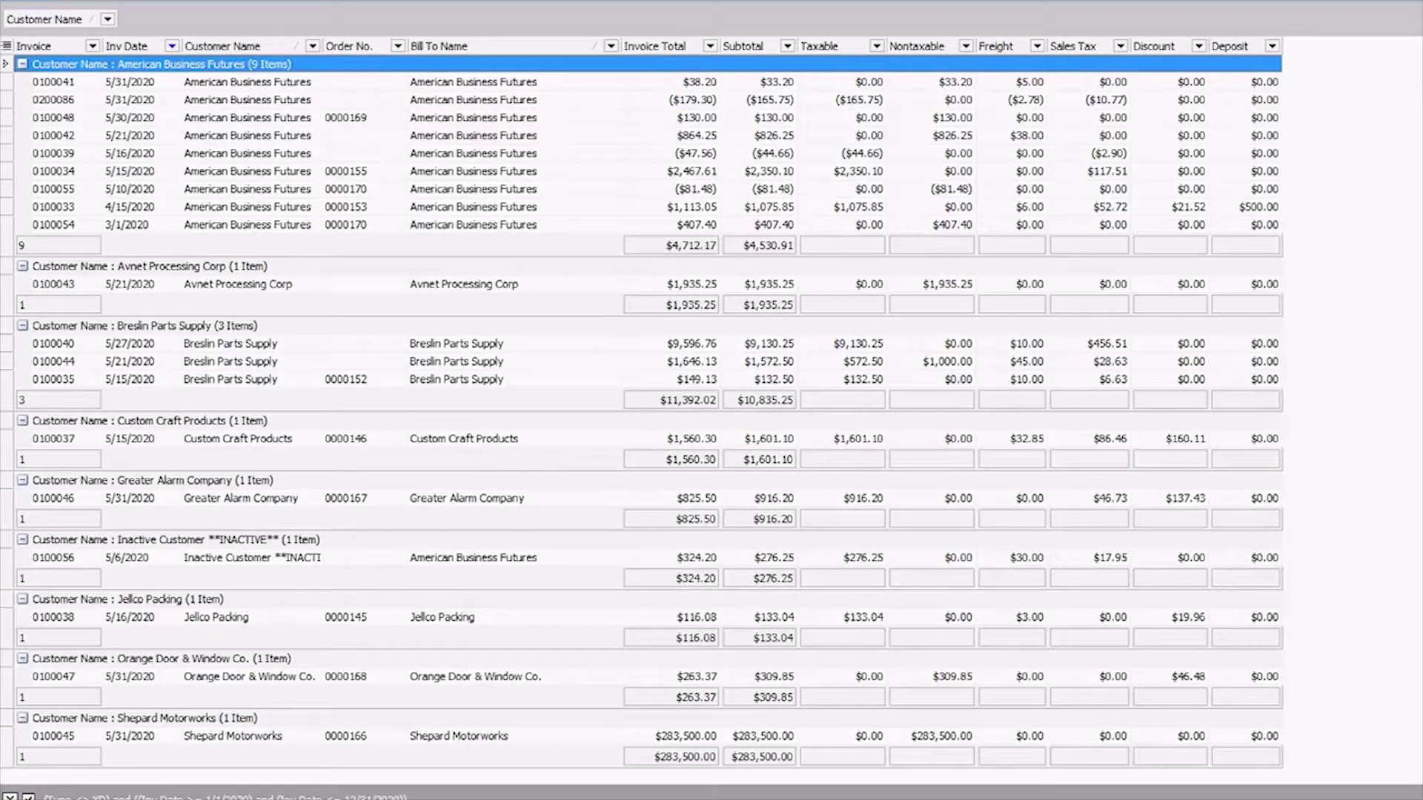
Step: Open the filter for editing and set its greater than or equal to Inv Date condition to 5/1/2020
left_click(1392, 797)
left_click(732, 331)
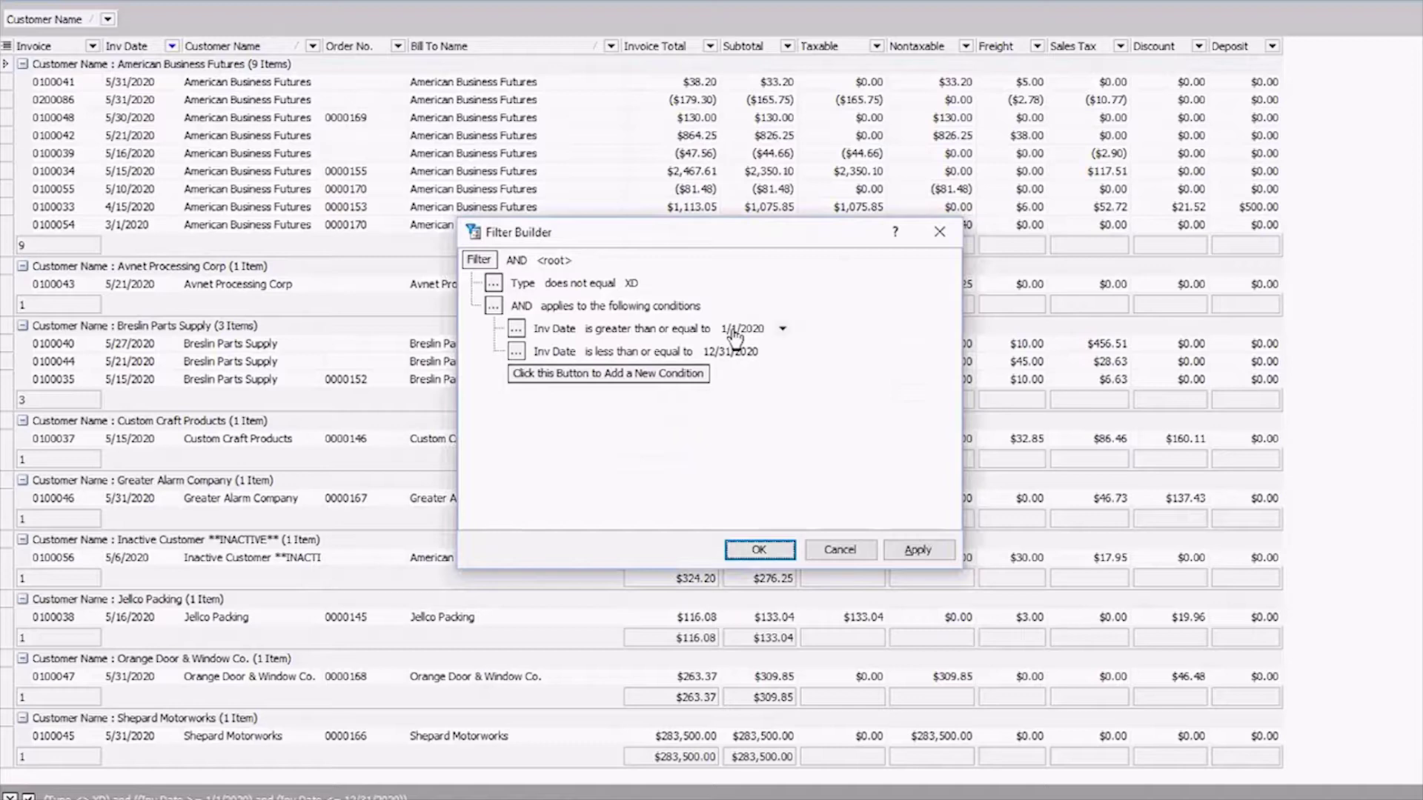
left_click(733, 330)
key("Delete")
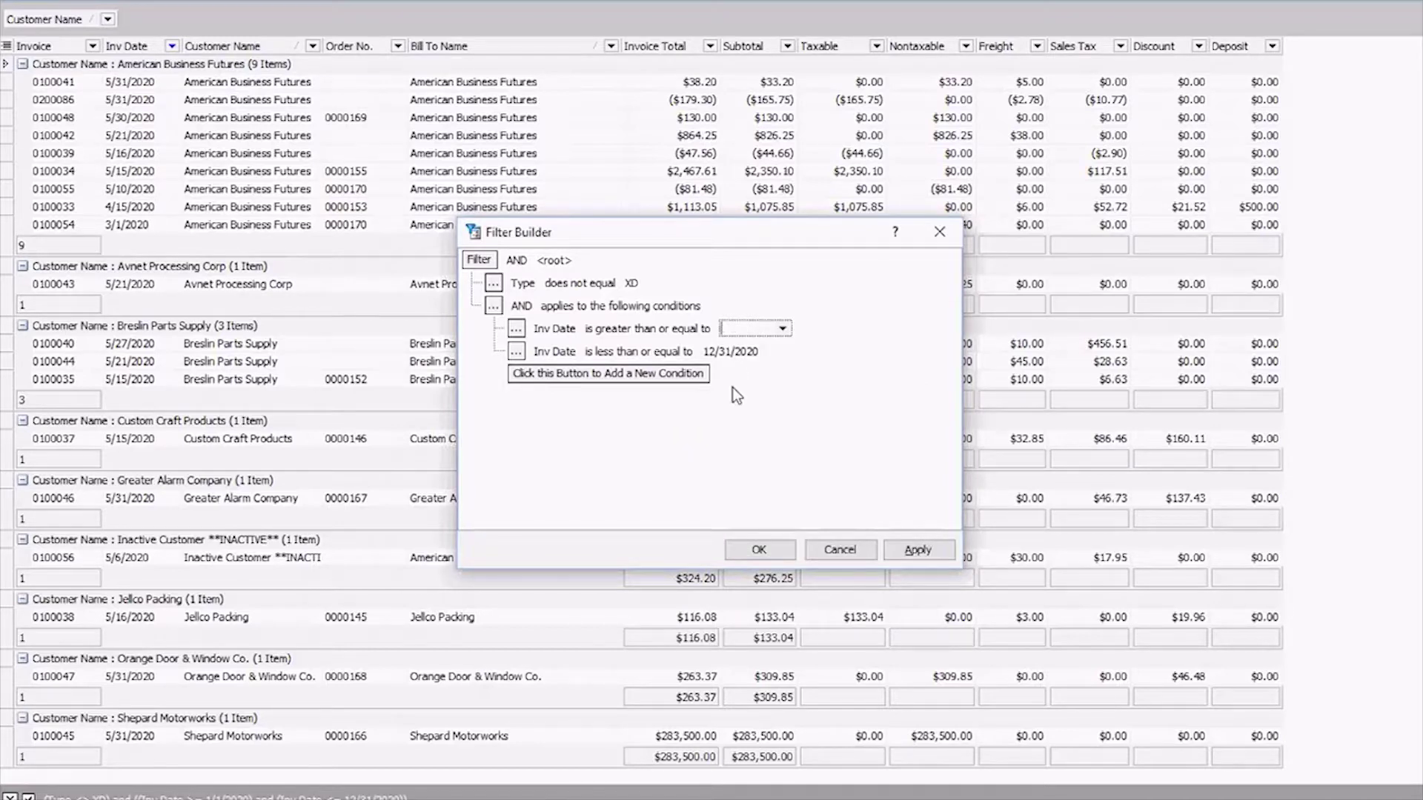
type("5/1/2020")
Step: Set the less than or equal to Inv Date condition to 5/31/2020 and apply the edited filter
left_click(738, 352)
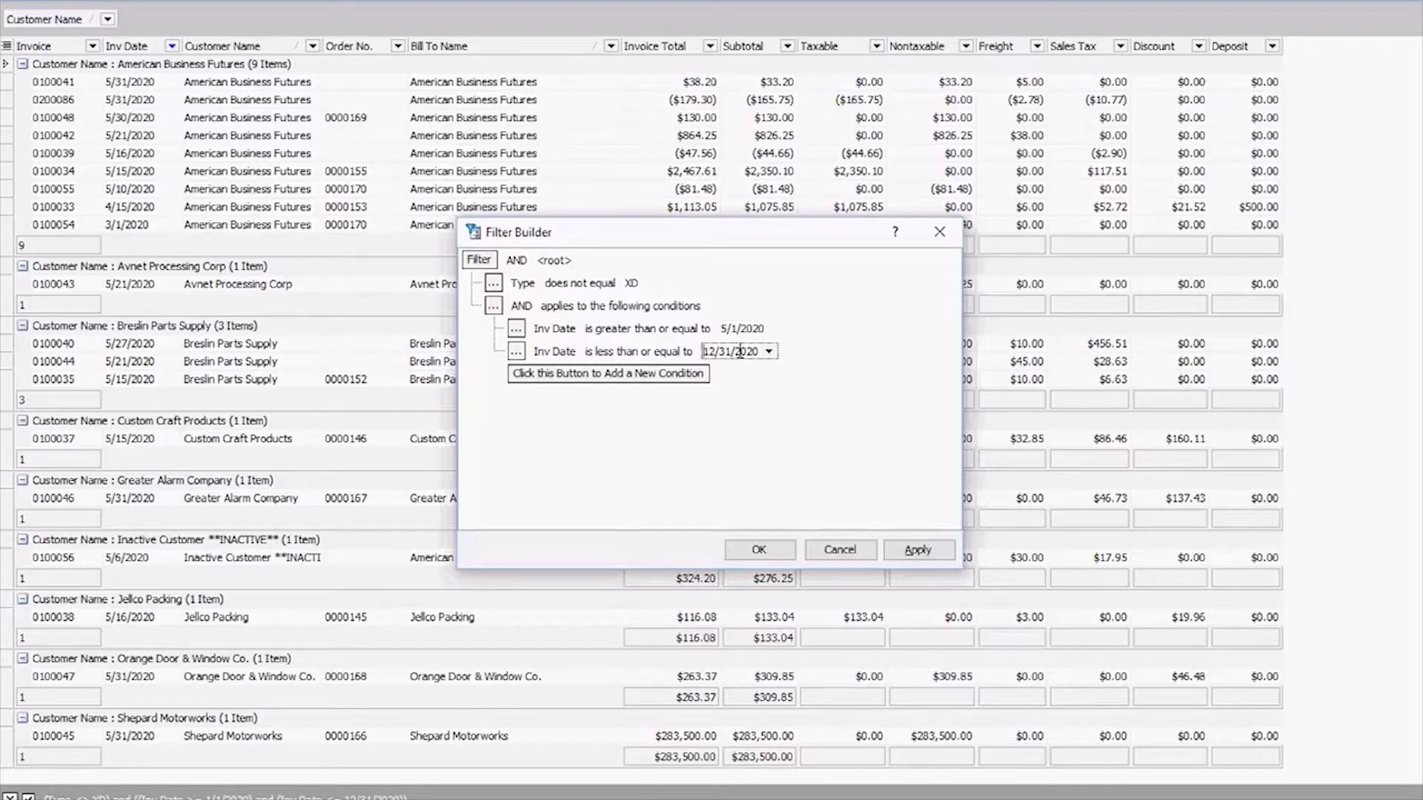
key("ctrl+a")
type("5/")
type("30/")
key("BackSpace")
key("BackSpace")
key("BackSpace")
type("31/2020")
left_click(925, 552)
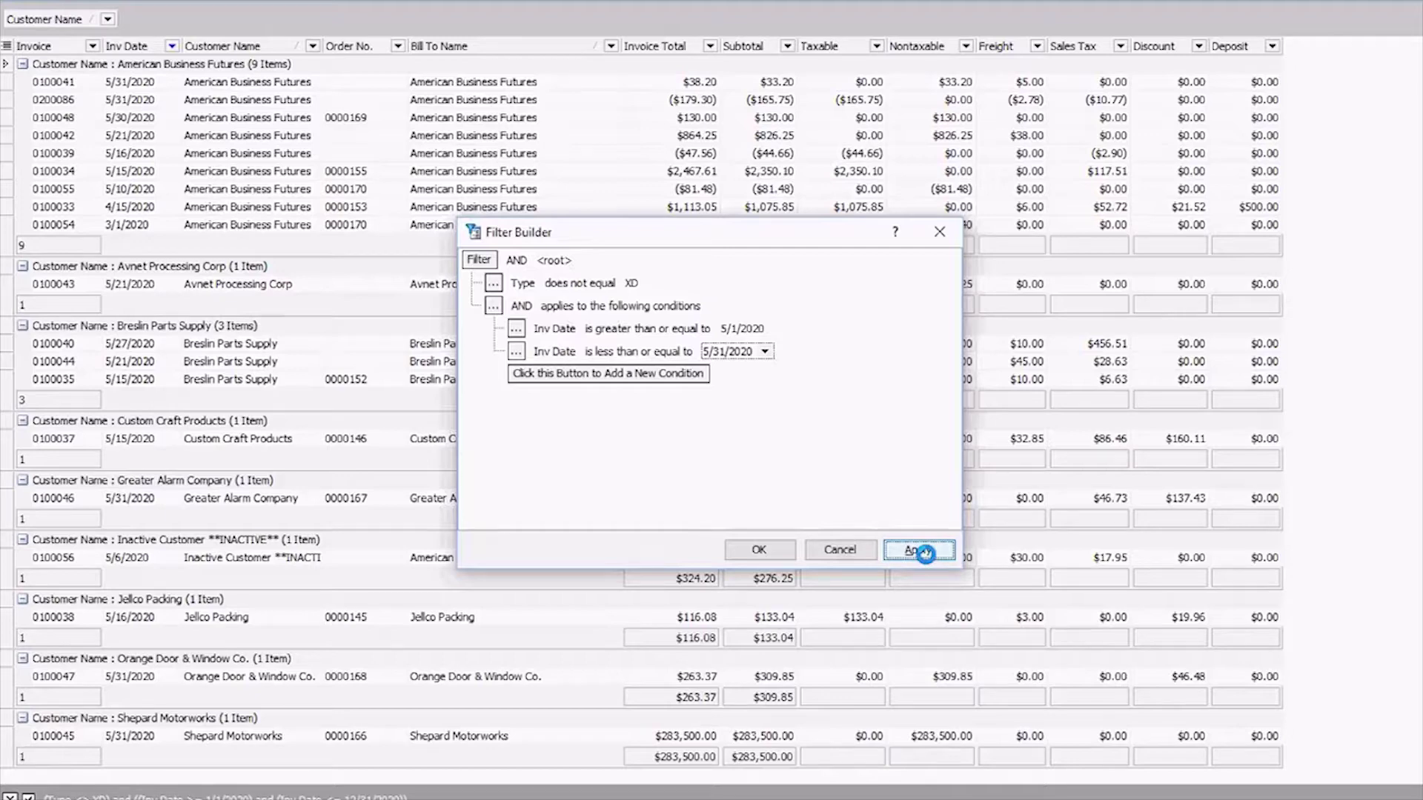
left_click(758, 549)
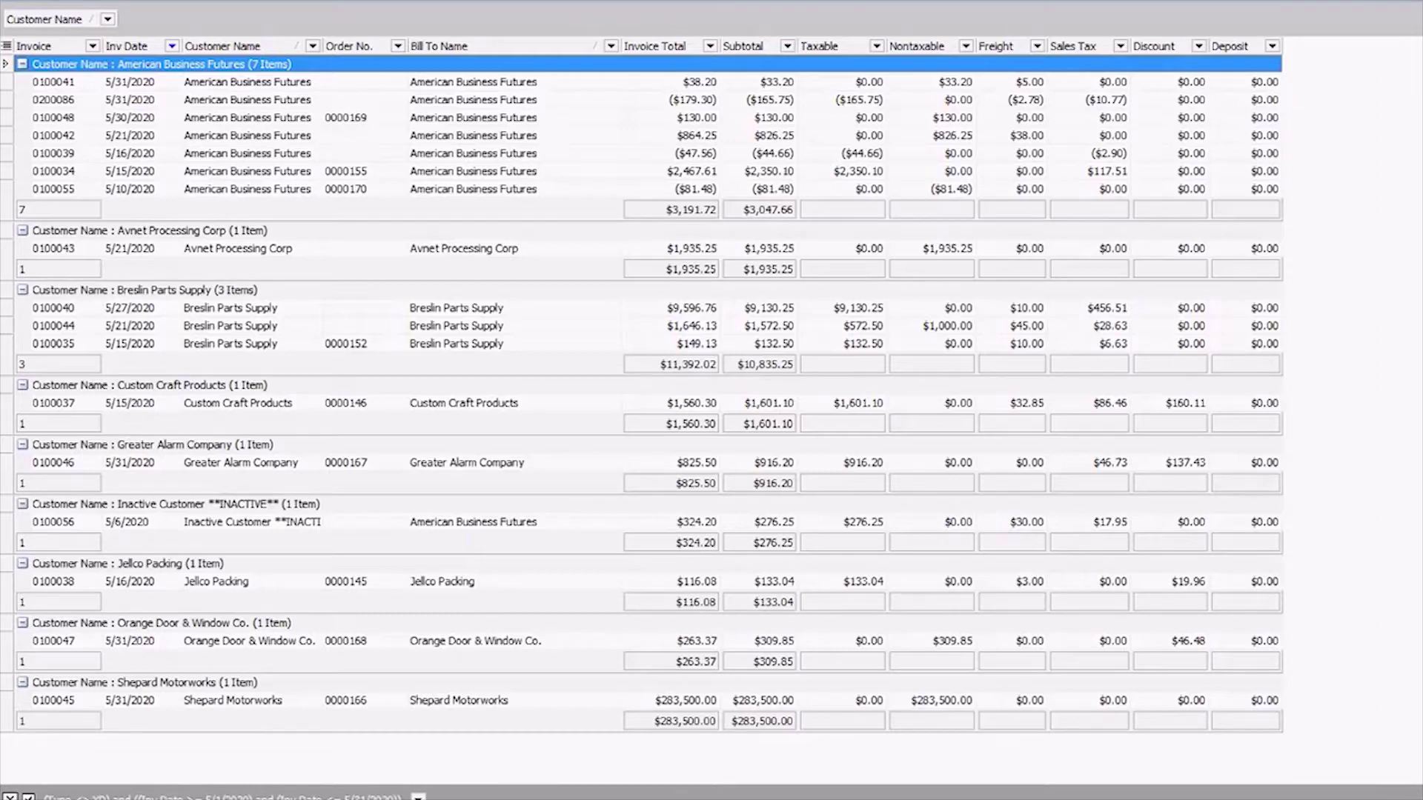
Step: Open the list of export formats for the filtered invoices
left_click(2, 30)
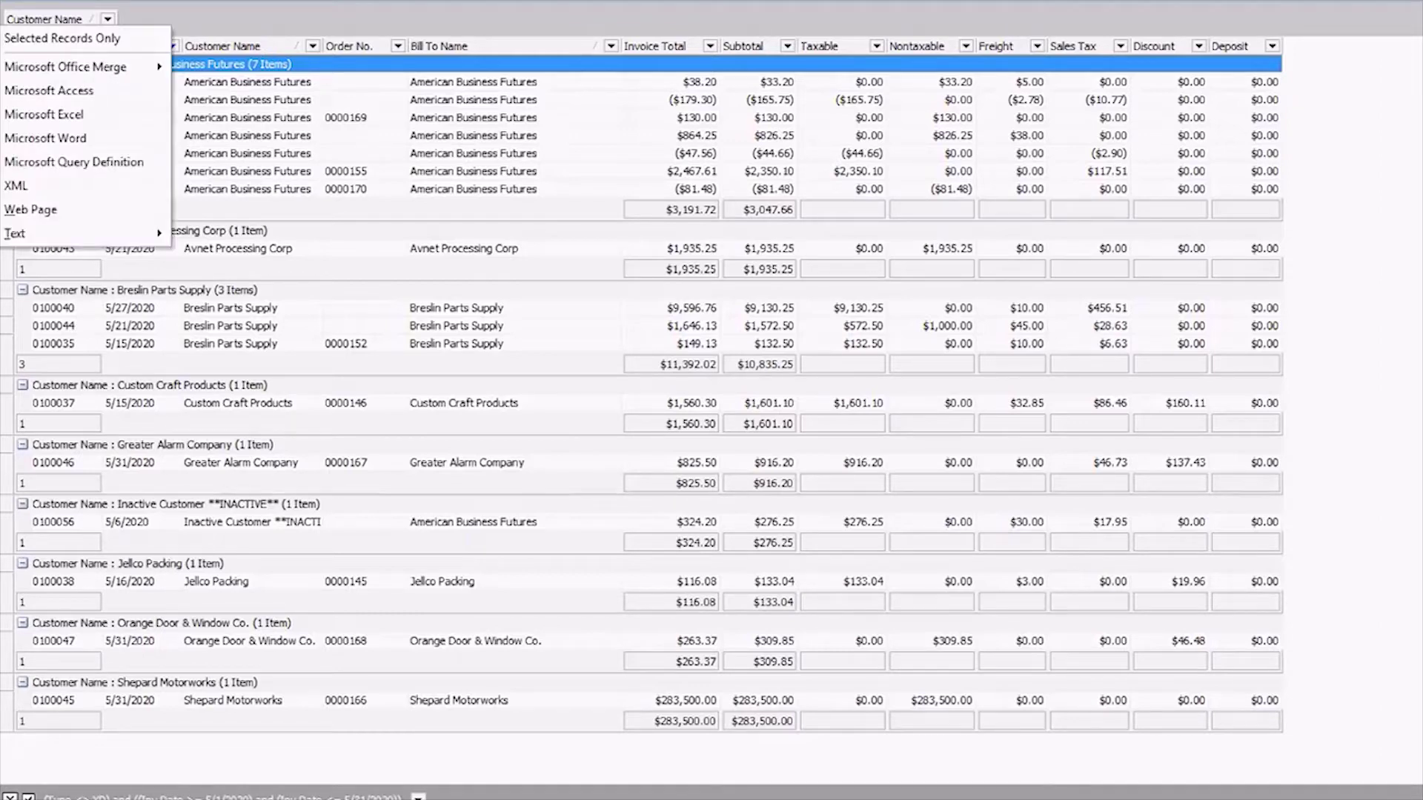